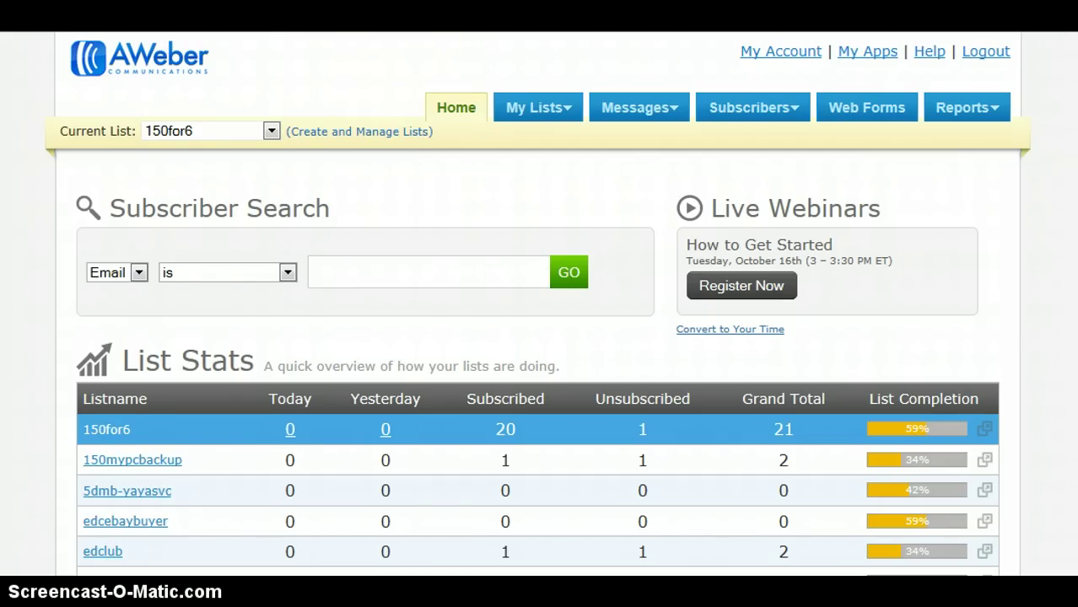
Start a new list and replace the default list name with 14daysmca
click(334, 132)
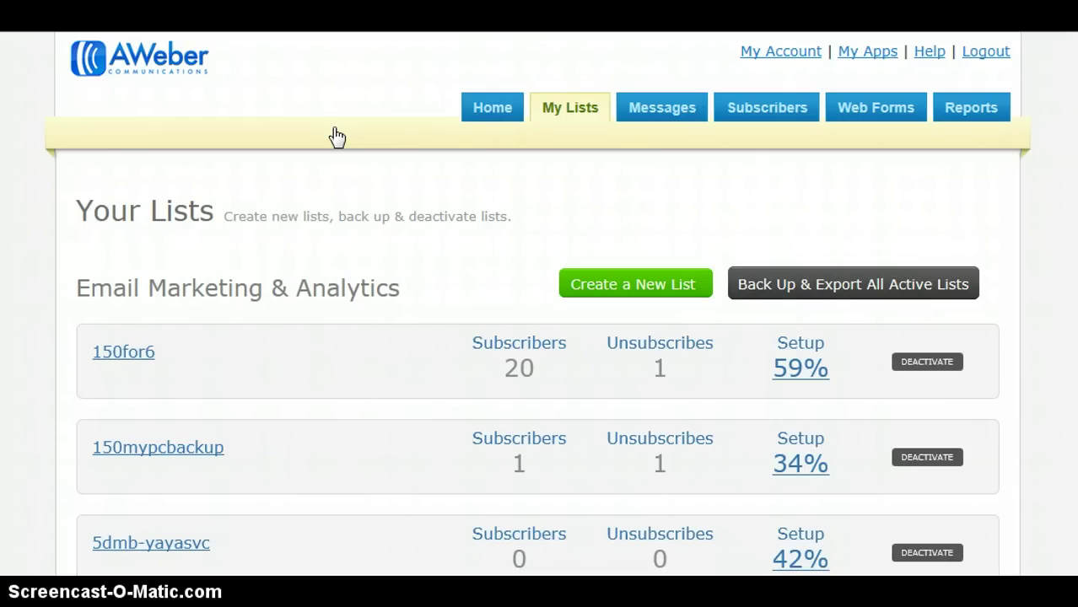
click(631, 281)
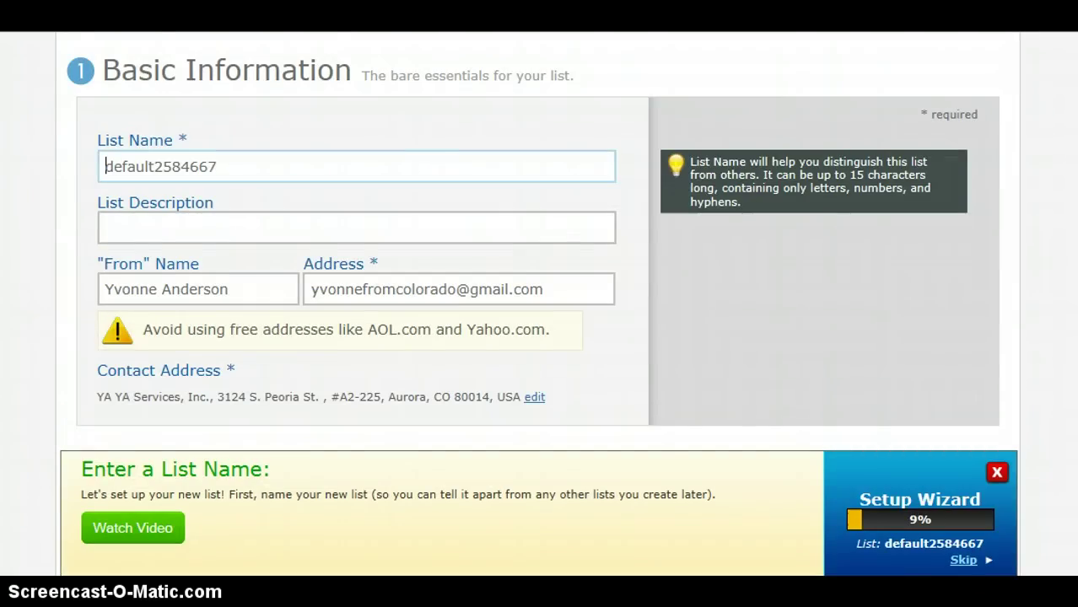
click(224, 192)
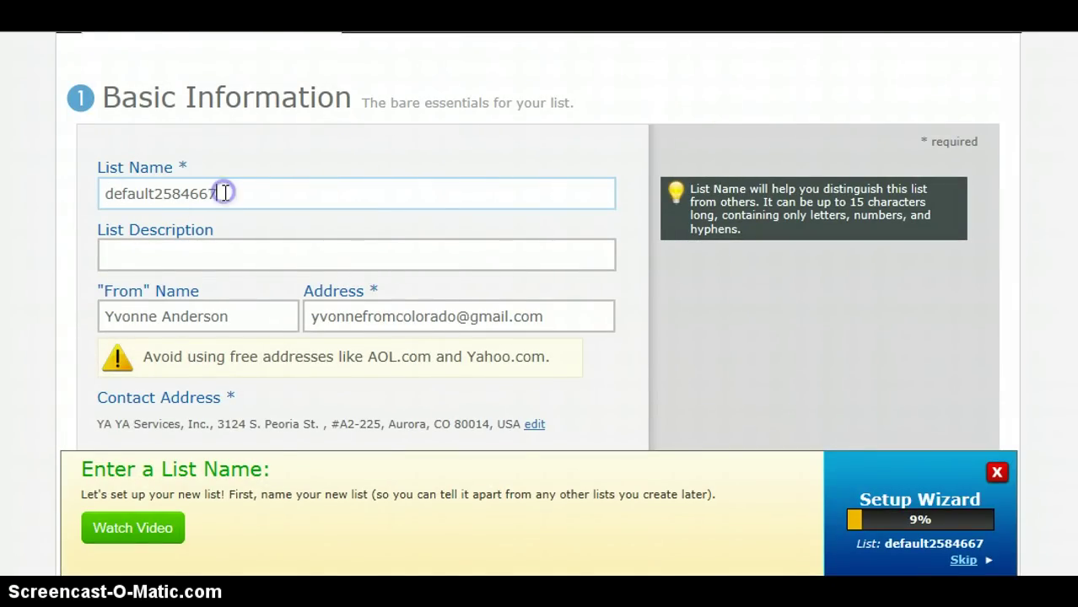
key(BackSpace)
key(BackSpace)
key(BackSpace)
key(BackSpace)
key(BackSpace)
key(BackSpace)
key(BackSpace)
key(BackSpace)
key(BackSpace)
key(BackSpace)
key(BackSpace)
key(BackSpace)
key(BackSpace)
key(BackSpace)
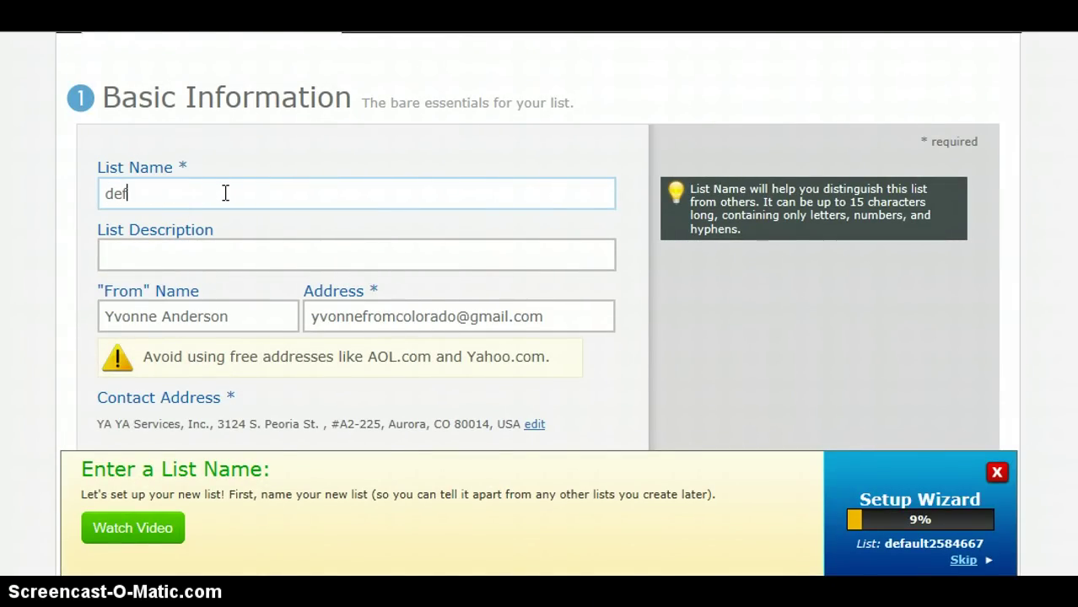
text(14)
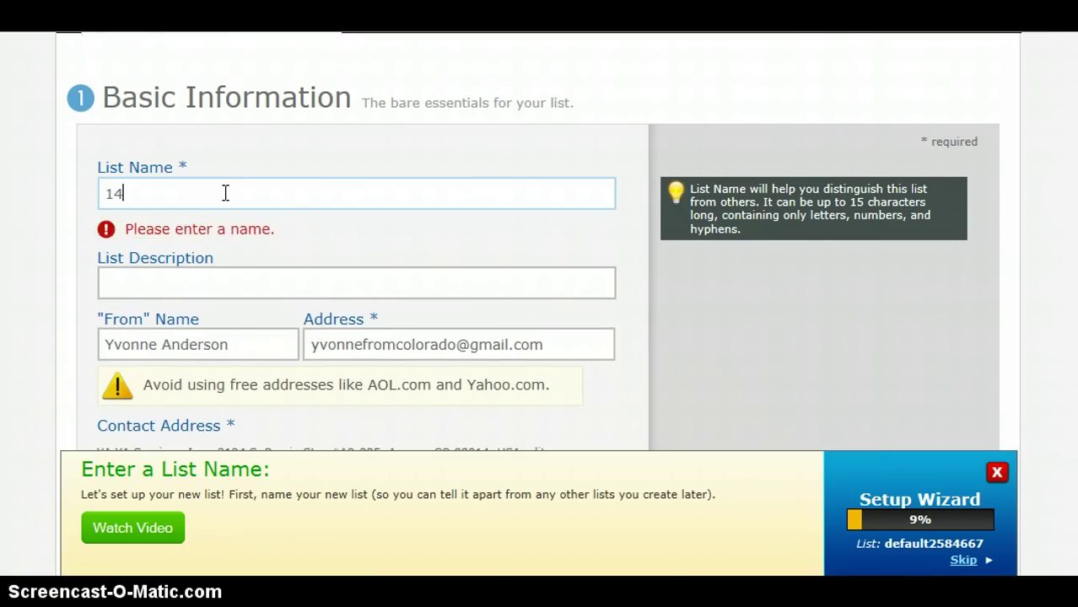
text(daysmca)
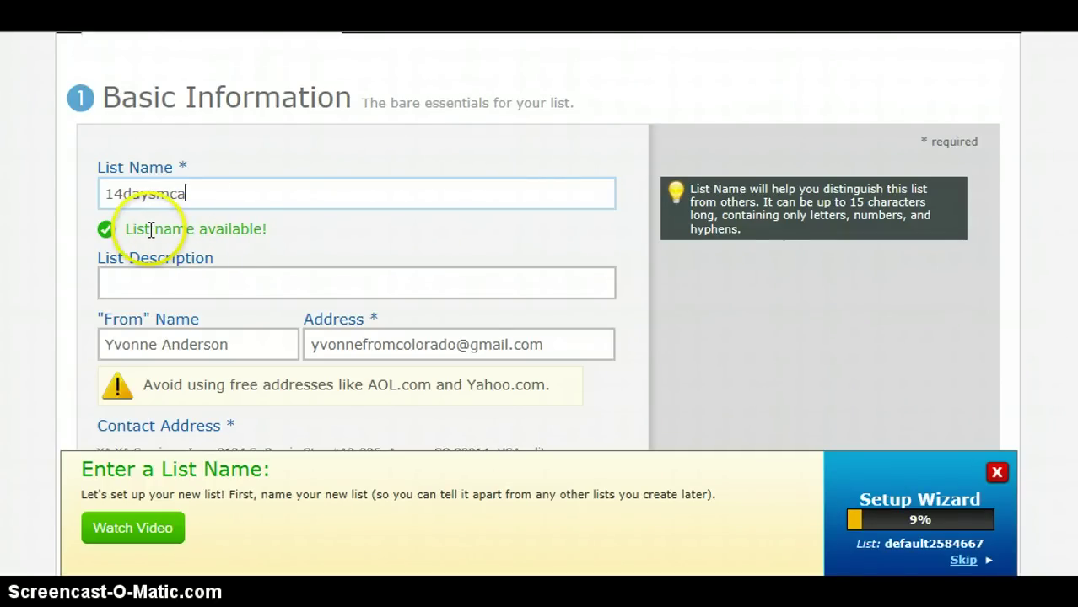
Review the list's sender name and e-mail, then dismiss the setup wizard
click(247, 345)
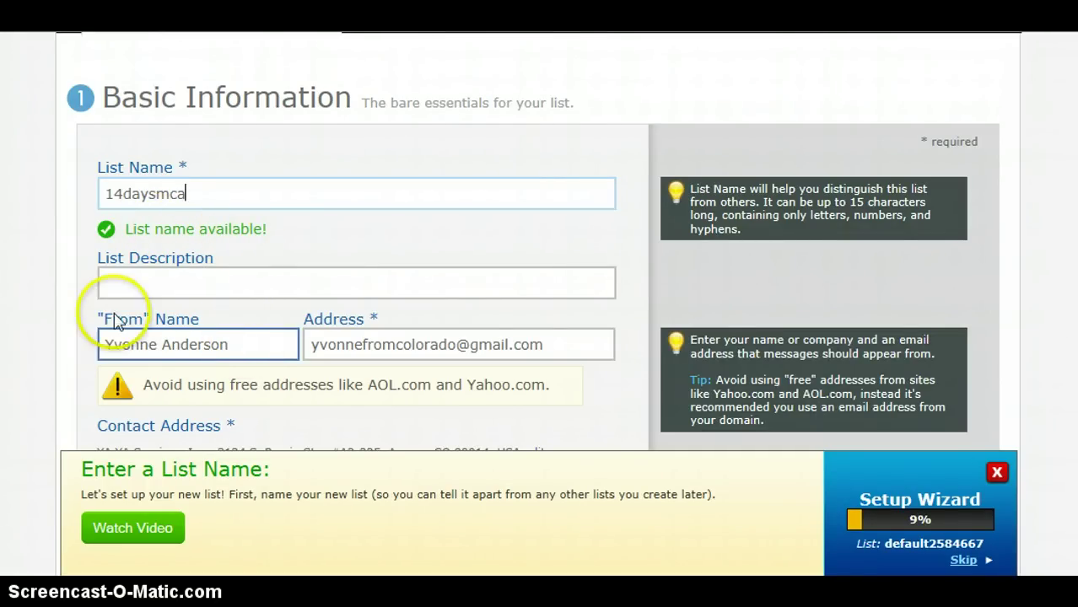
click(393, 349)
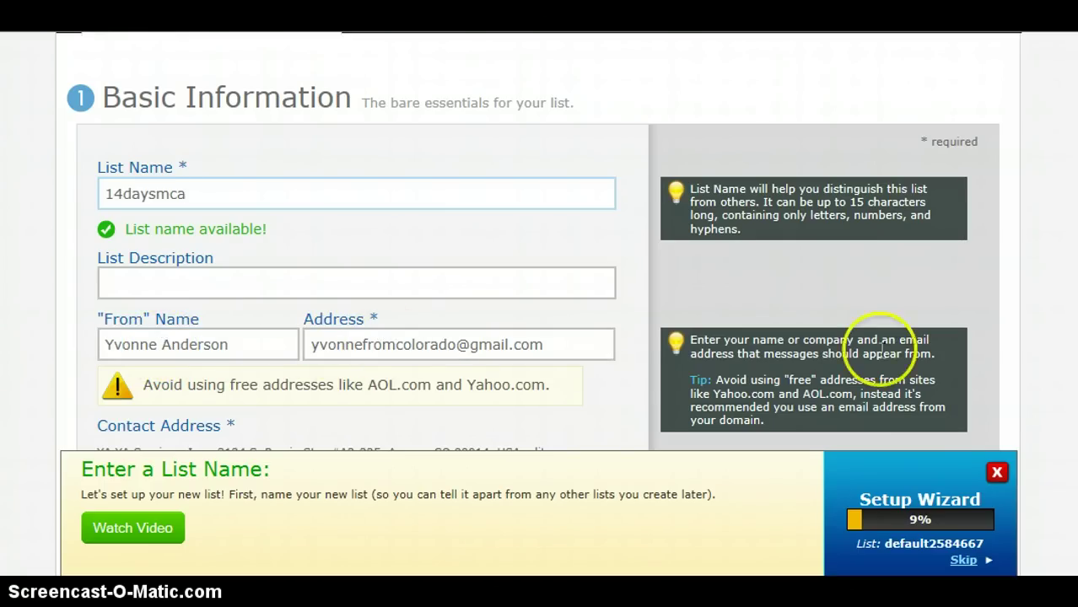
click(996, 473)
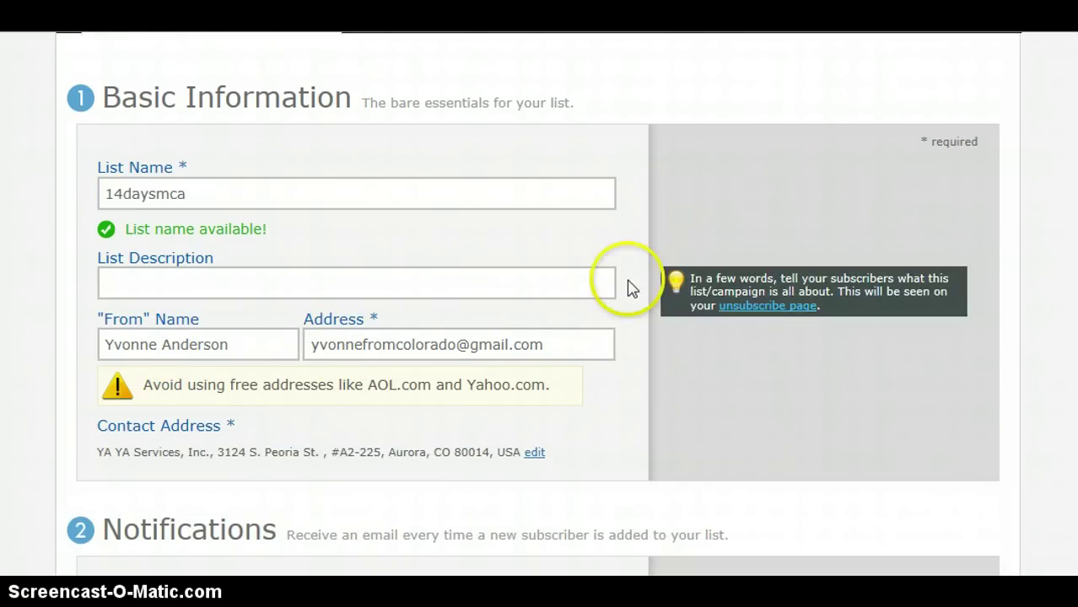
mouse_move(983, 274)
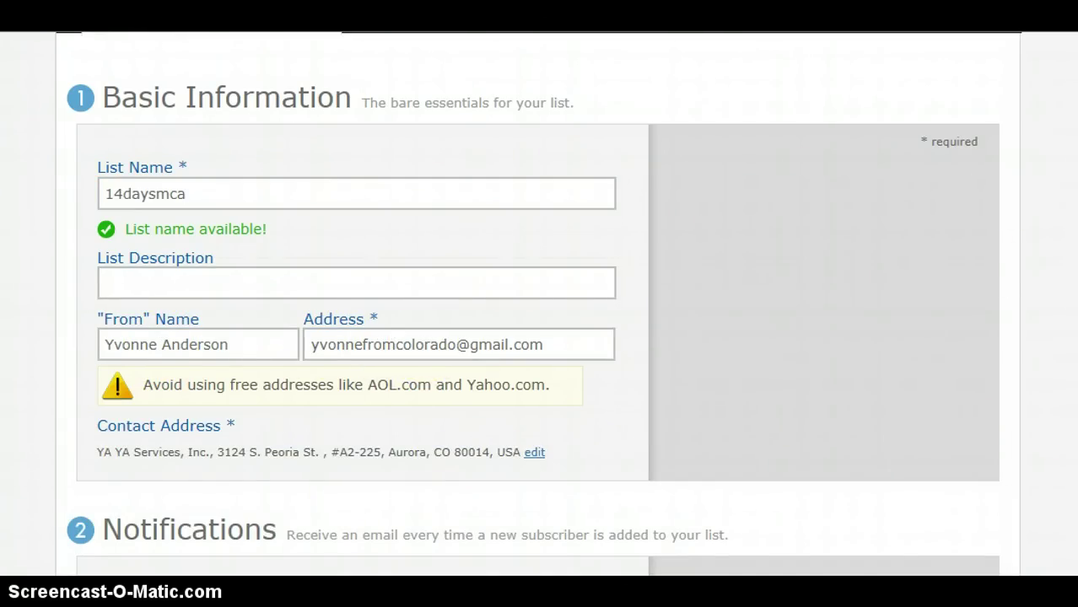
scroll(540, 304, down, 5)
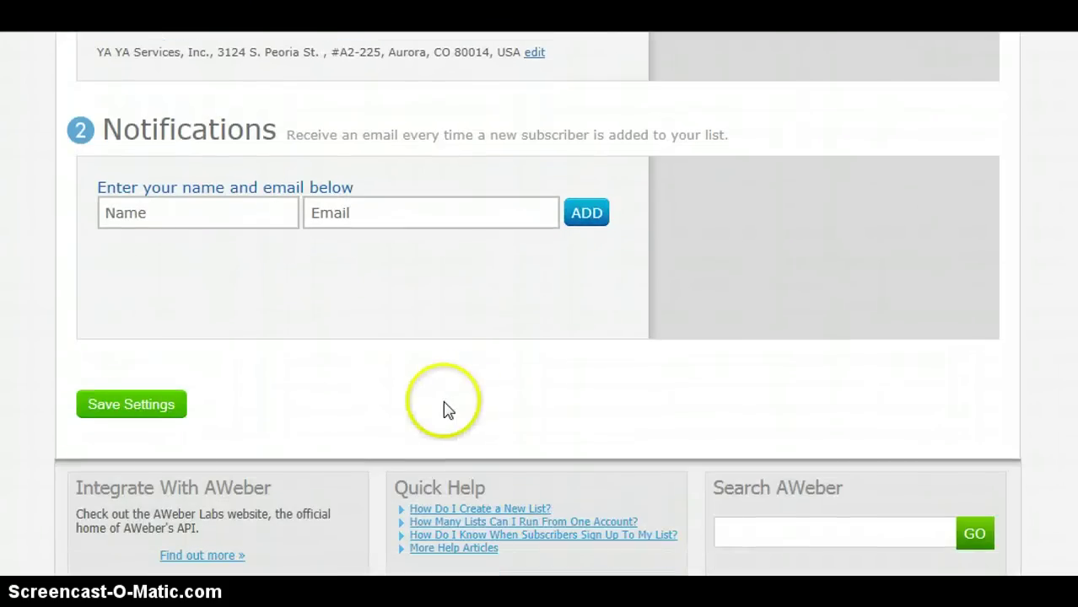
Save the basic settings and add the owner's name and e-mail as a notification recipient
click(143, 407)
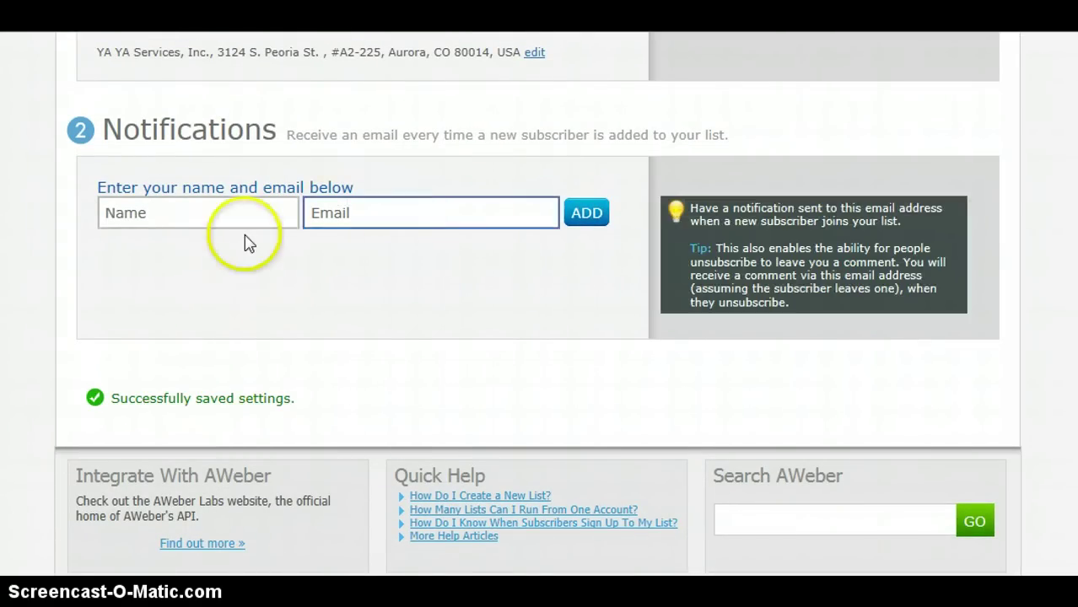
click(180, 212)
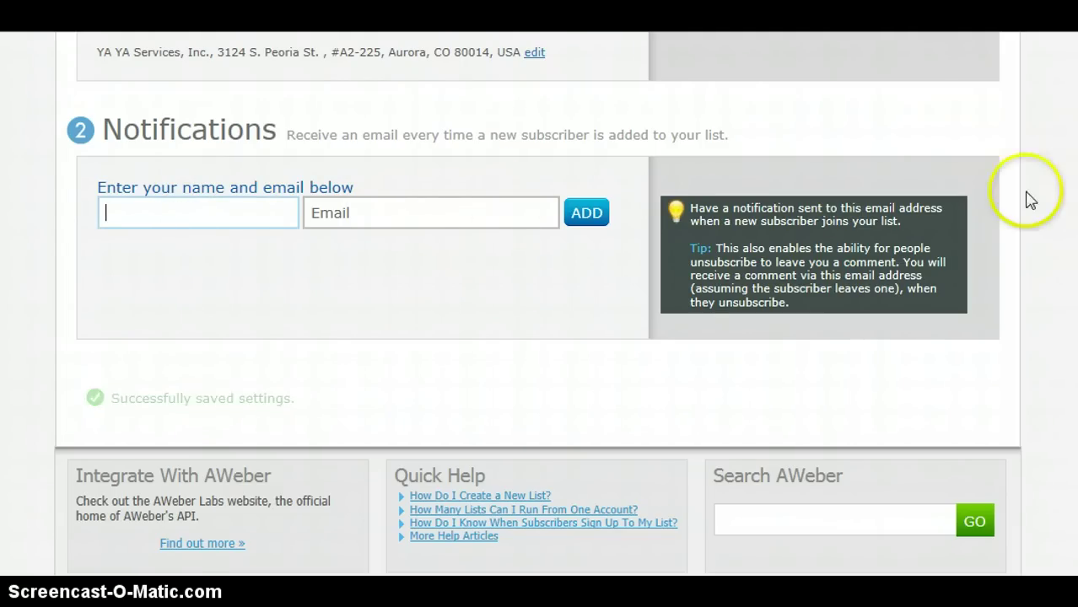
scroll(537, 304, up, 2)
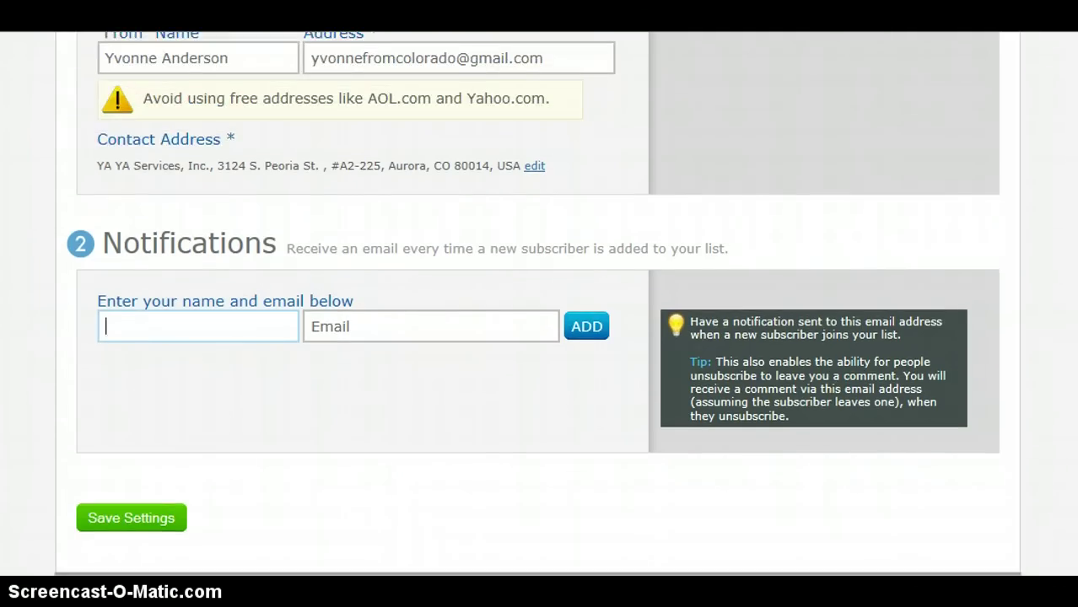
scroll(991, 272, up, 2)
scroll(992, 271, down, 1)
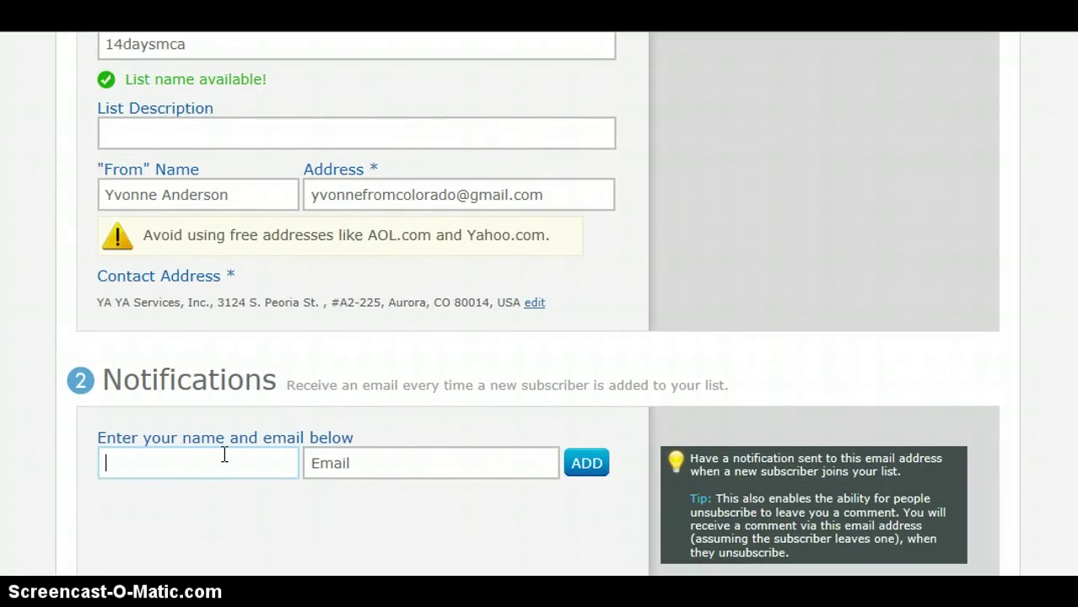
key(Tab)
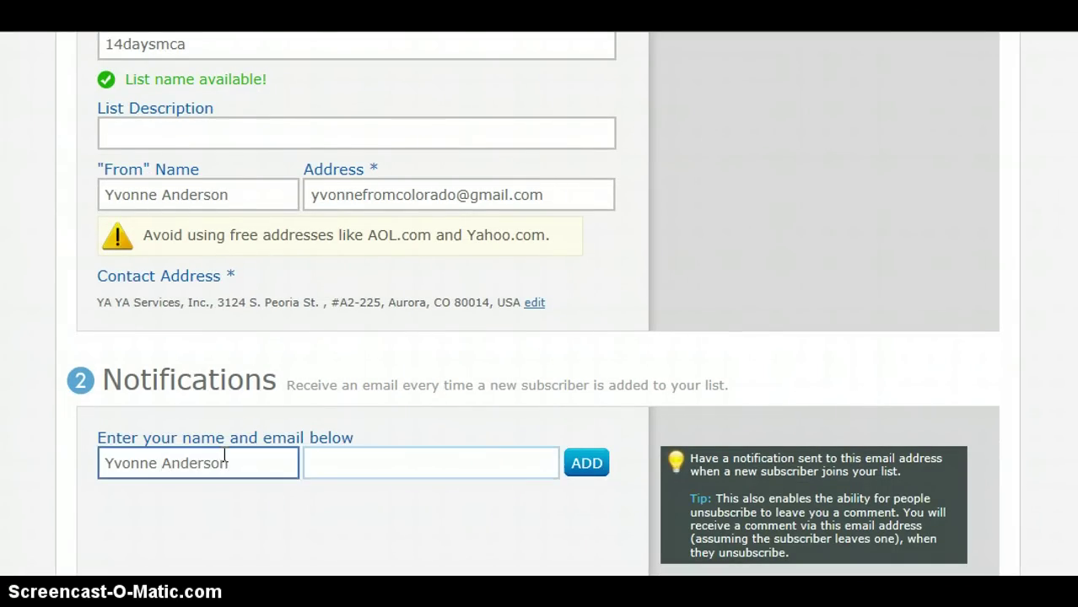
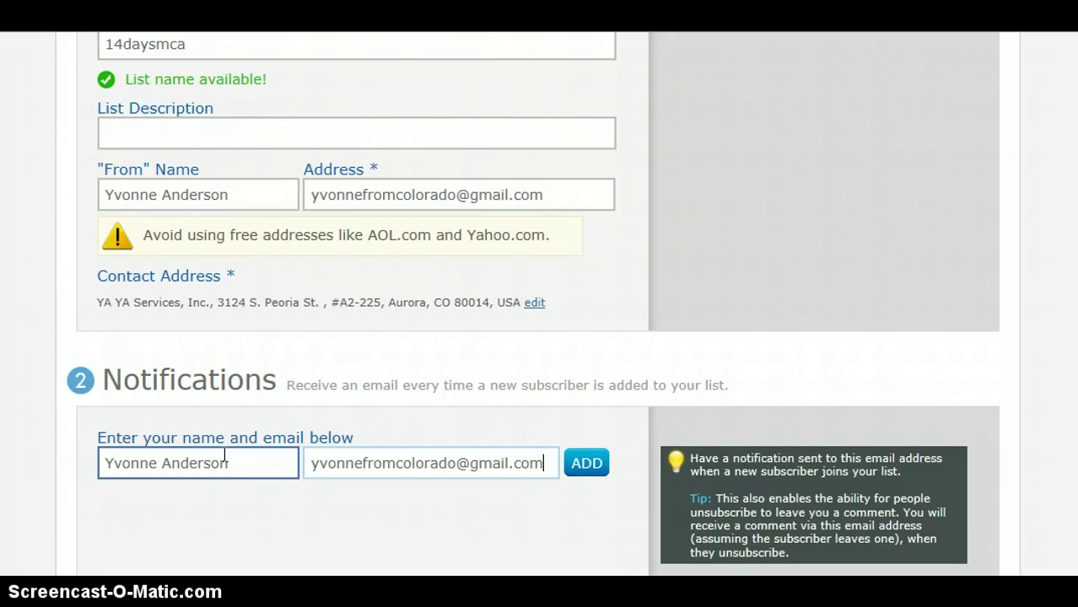
click(581, 464)
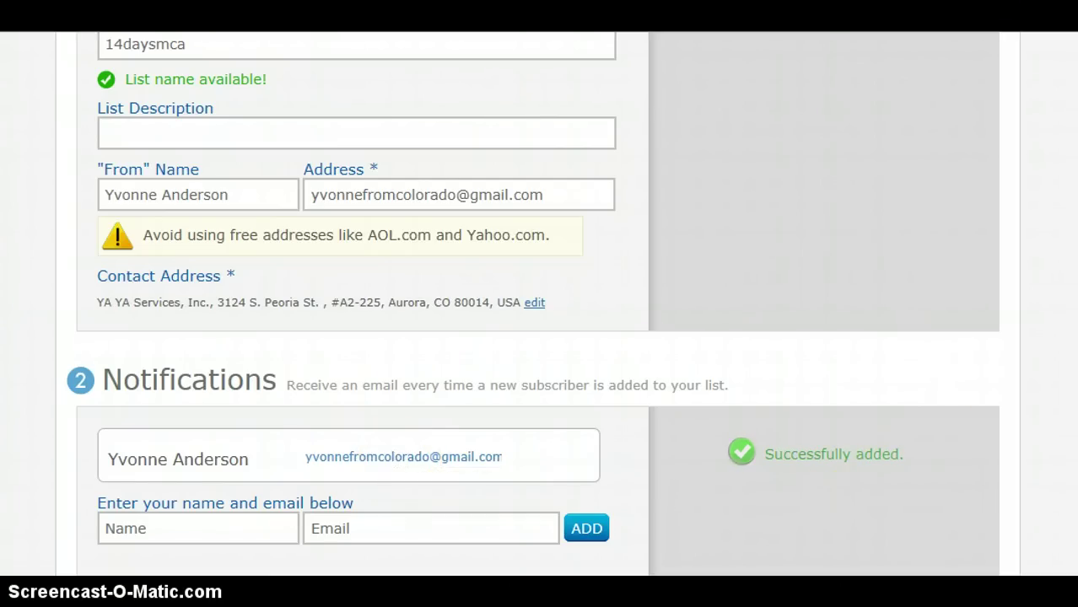
scroll(951, 432, down, 3)
Turn off required confirmed opt-in for web forms and save the confirmed opt-in settings
scroll(952, 432, up, 5)
scroll(538, 313, up, 3)
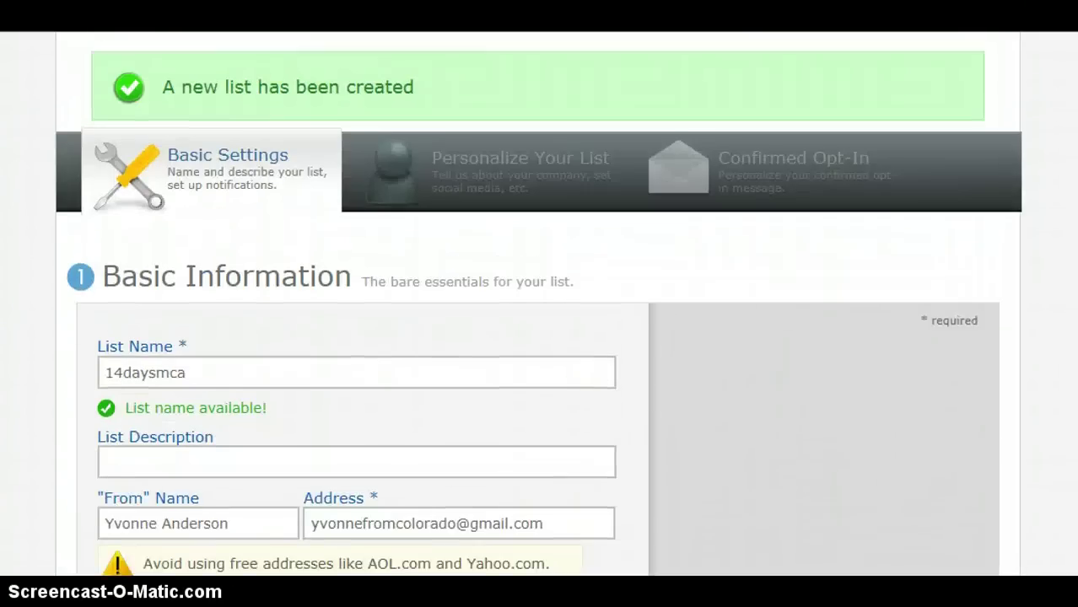
click(776, 207)
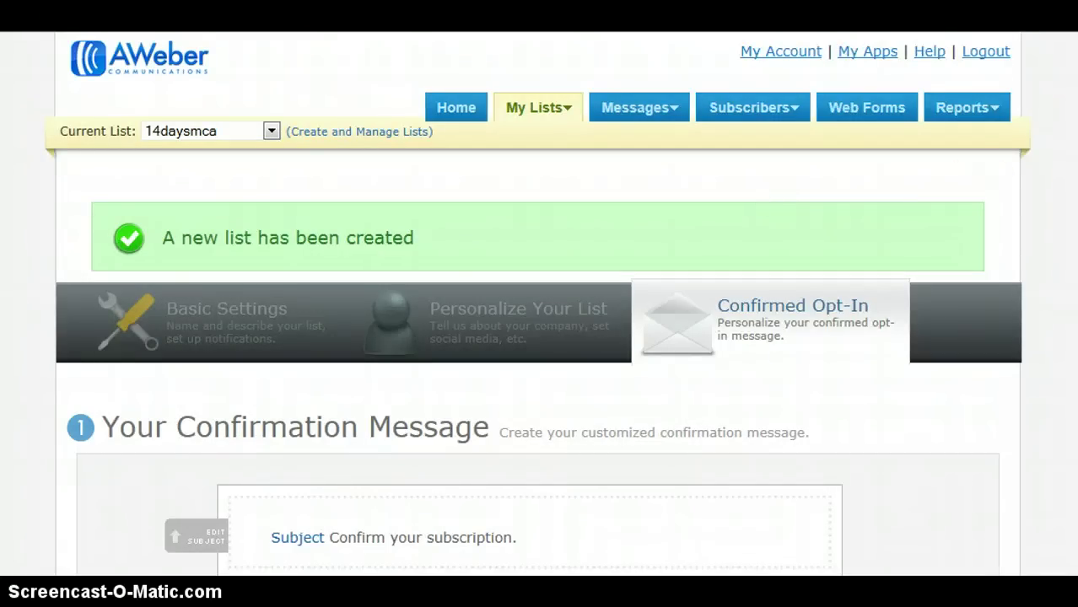
scroll(539, 303, down, 5)
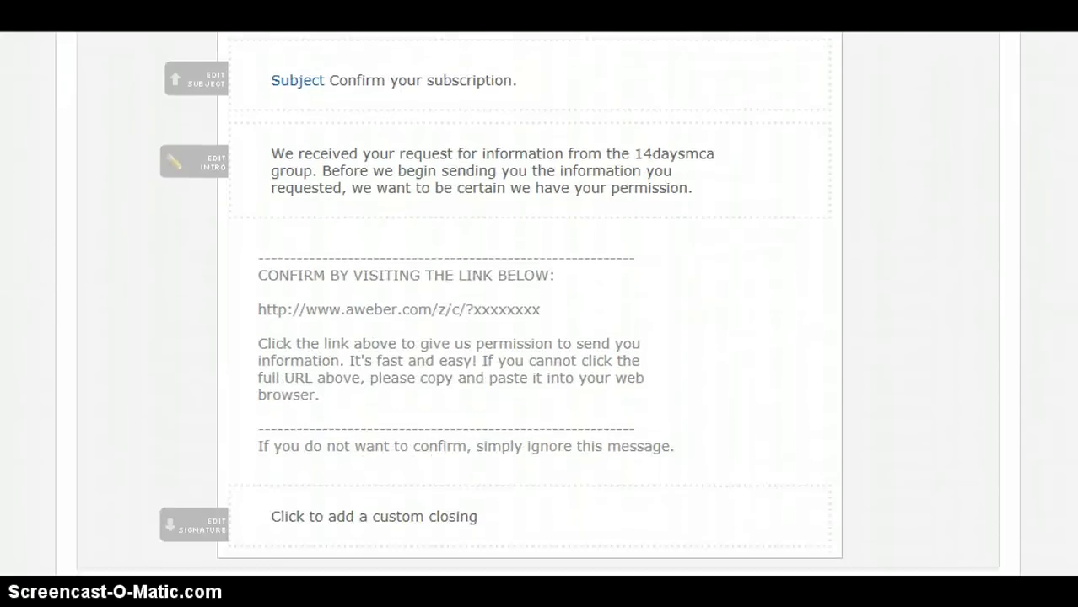
scroll(539, 304, down, 4)
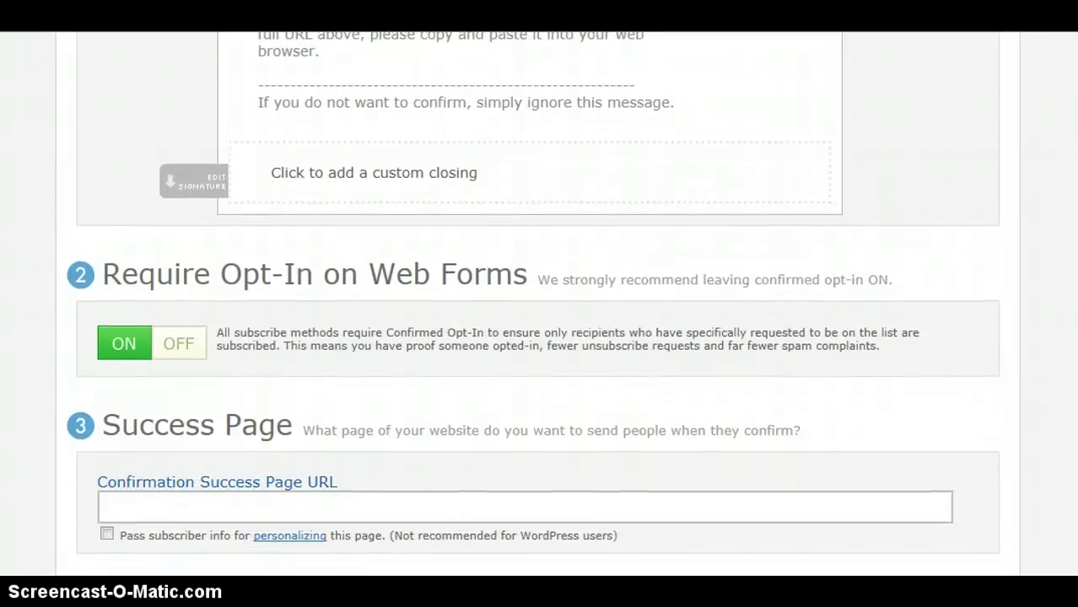
click(175, 342)
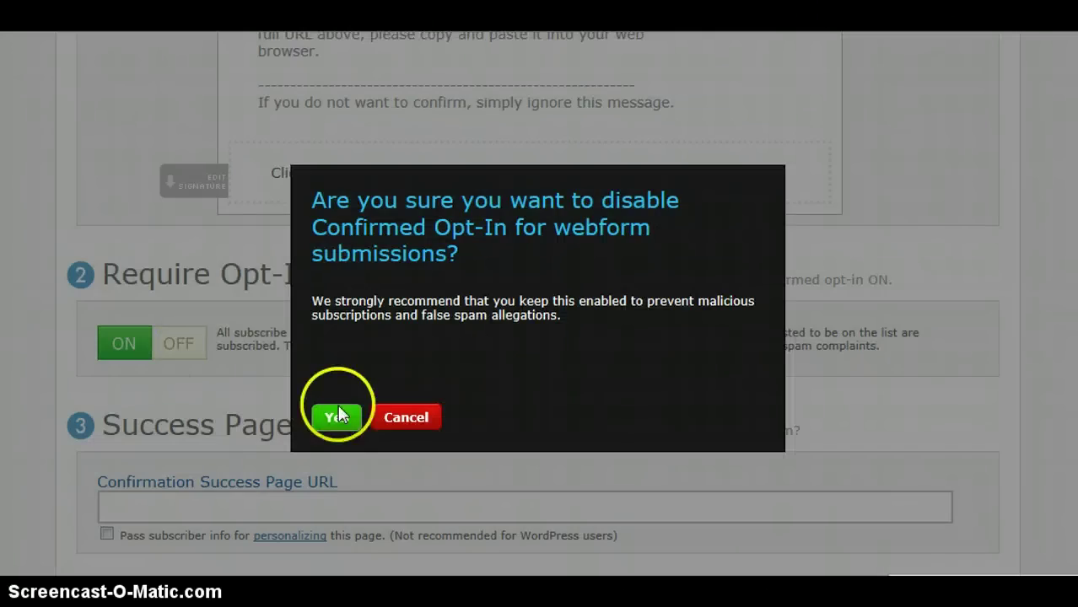
click(337, 416)
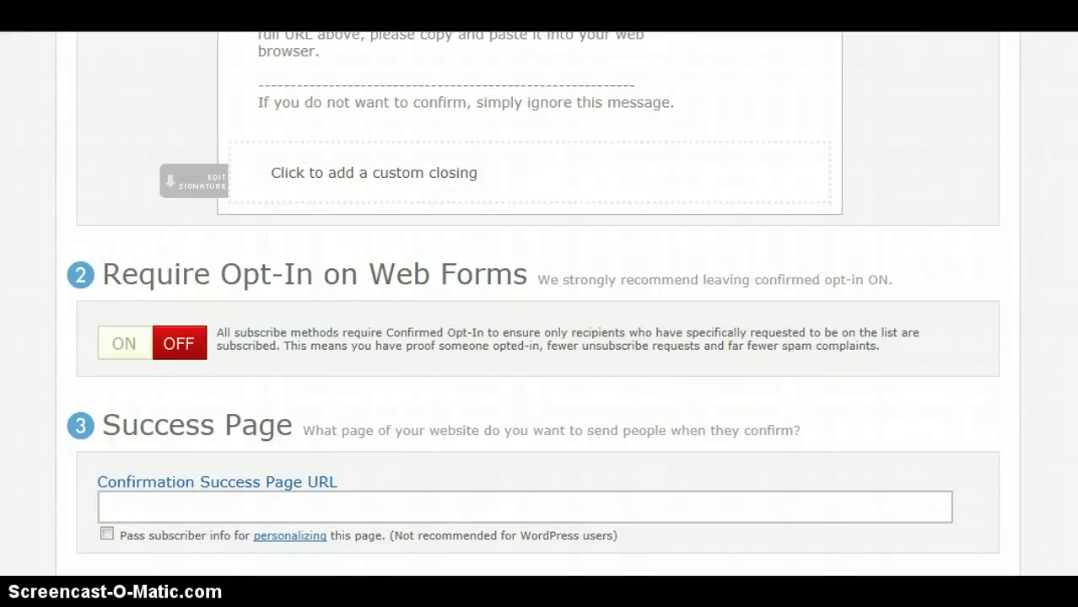
scroll(540, 304, down, 3)
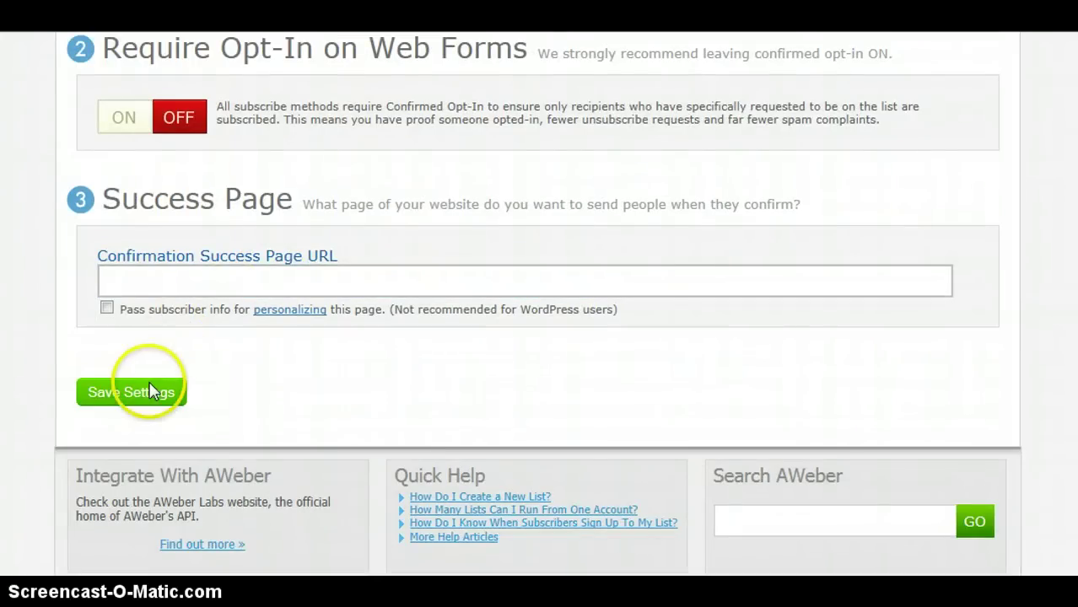
click(122, 392)
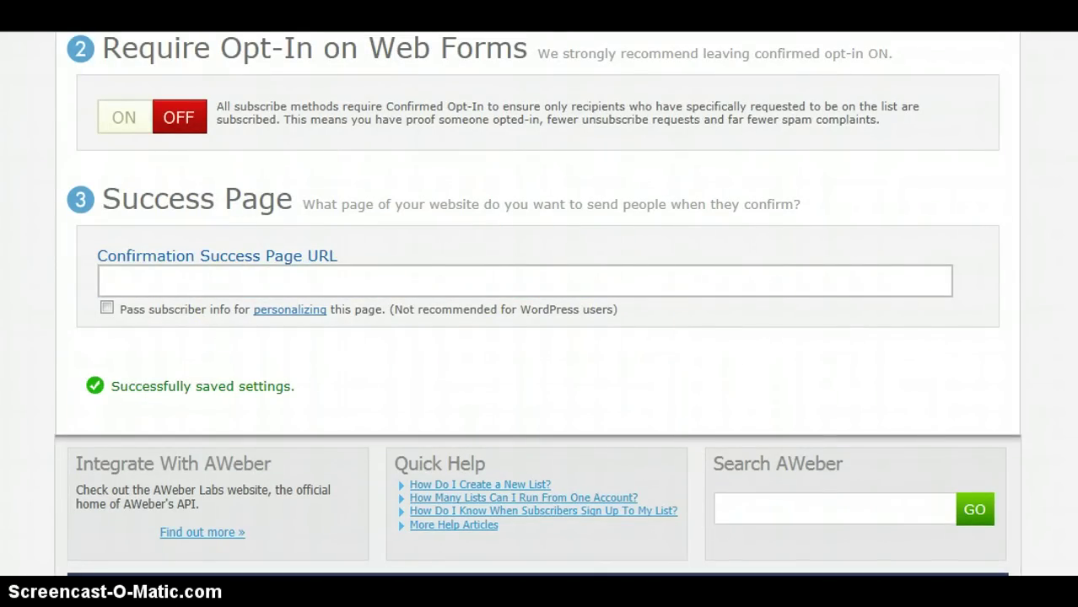
scroll(539, 338, up, 15)
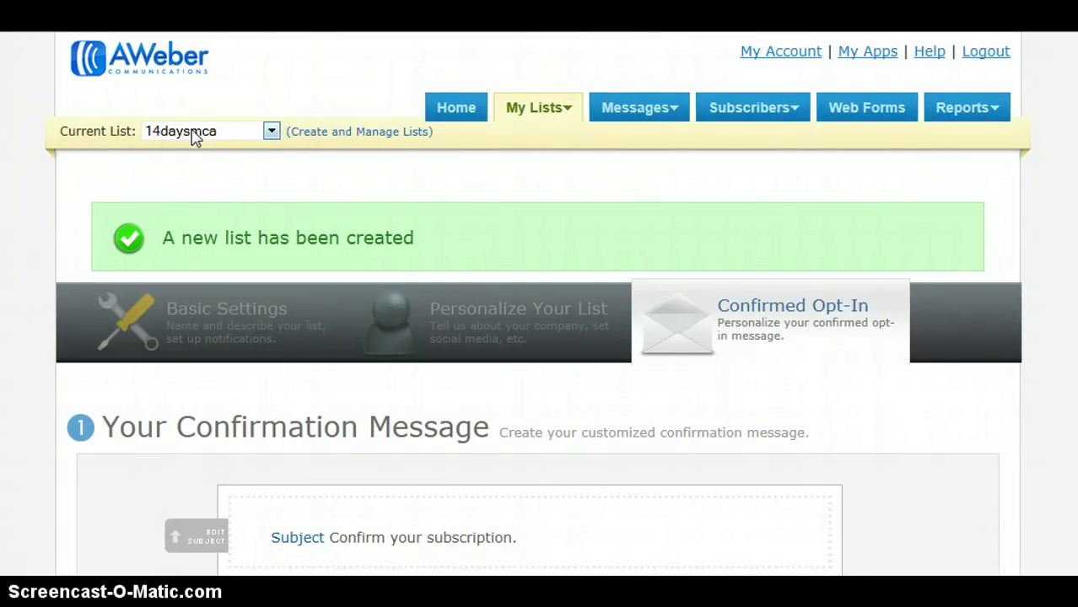
Choose Follow Up from the Messages tab menu
mouse_move(639, 121)
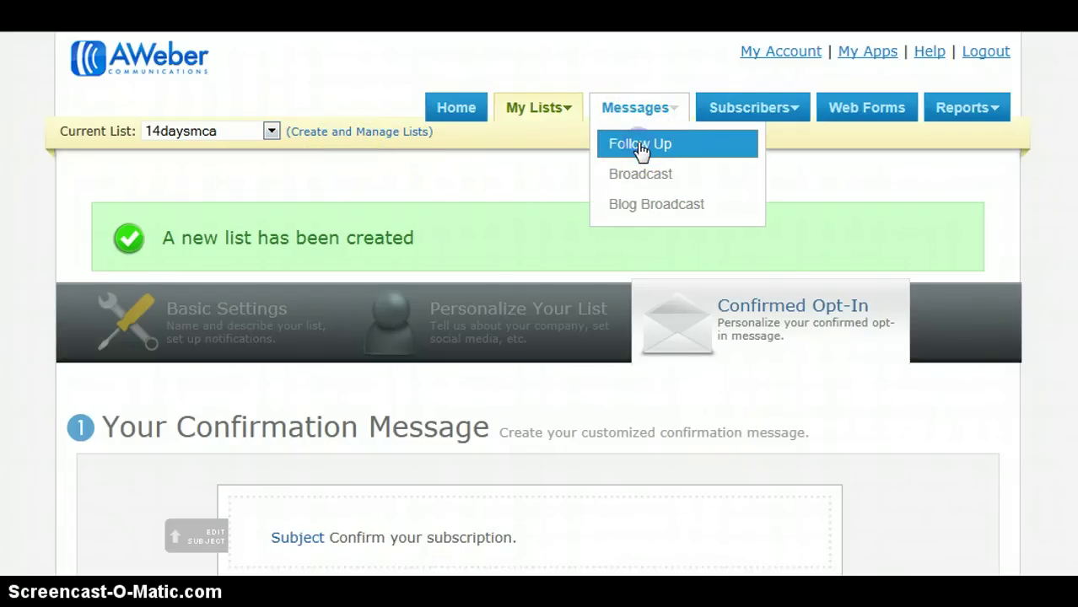
click(641, 147)
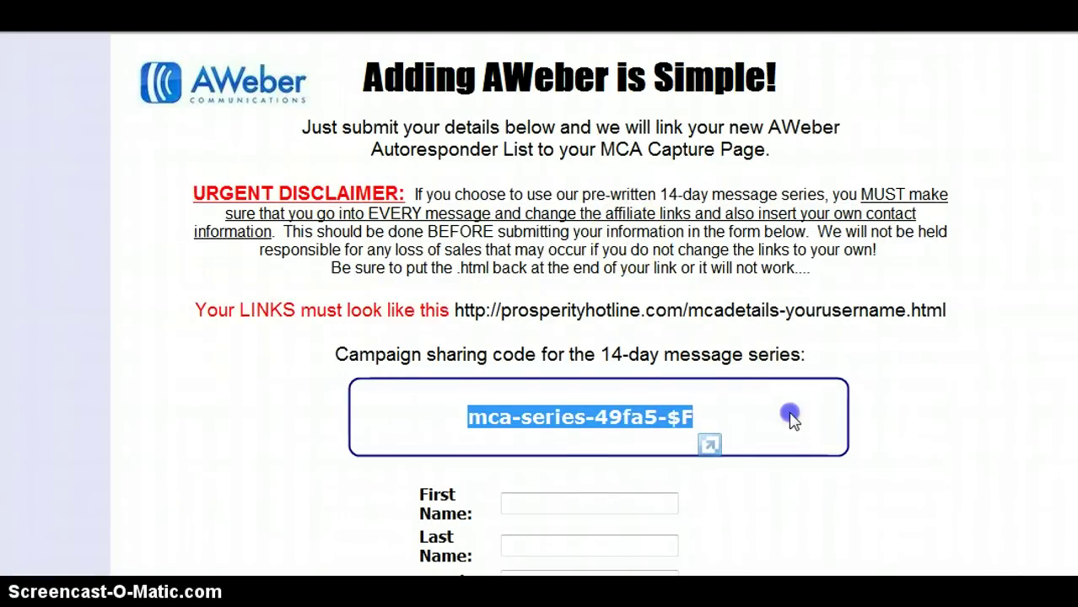
Select the 14-day series campaign sharing code on the MCA 'Adding AWeber' page
click(475, 417)
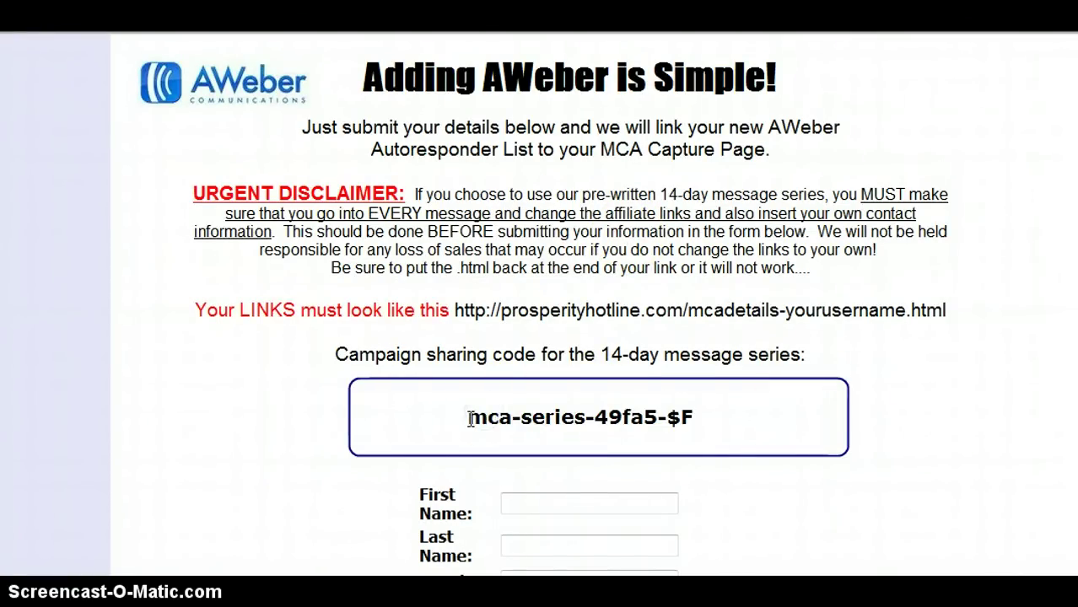
drag(469, 418, 696, 426)
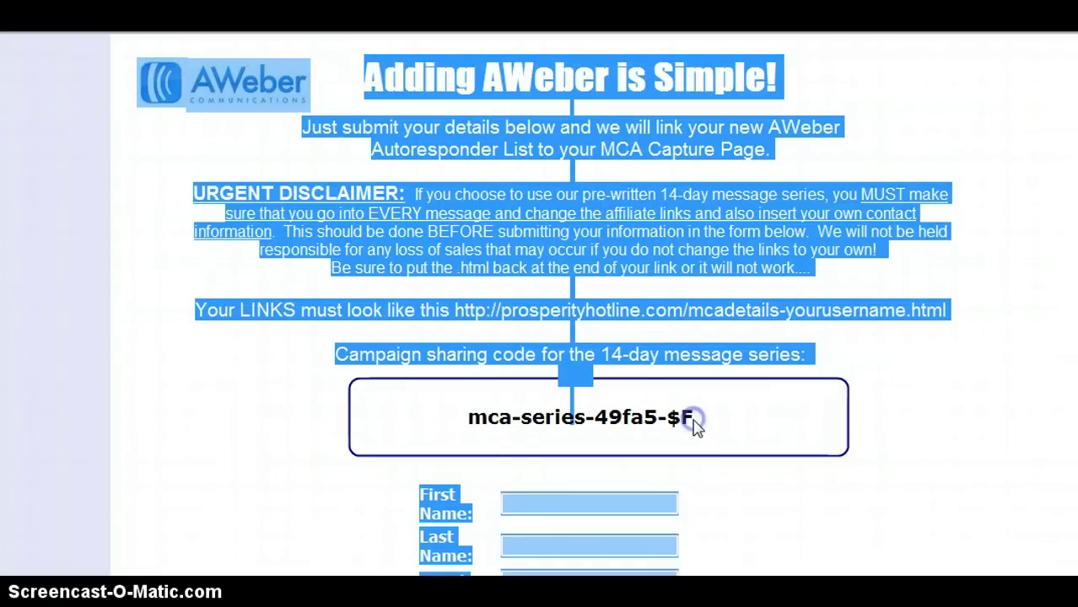
drag(469, 417, 689, 426)
key(ctrl+c)
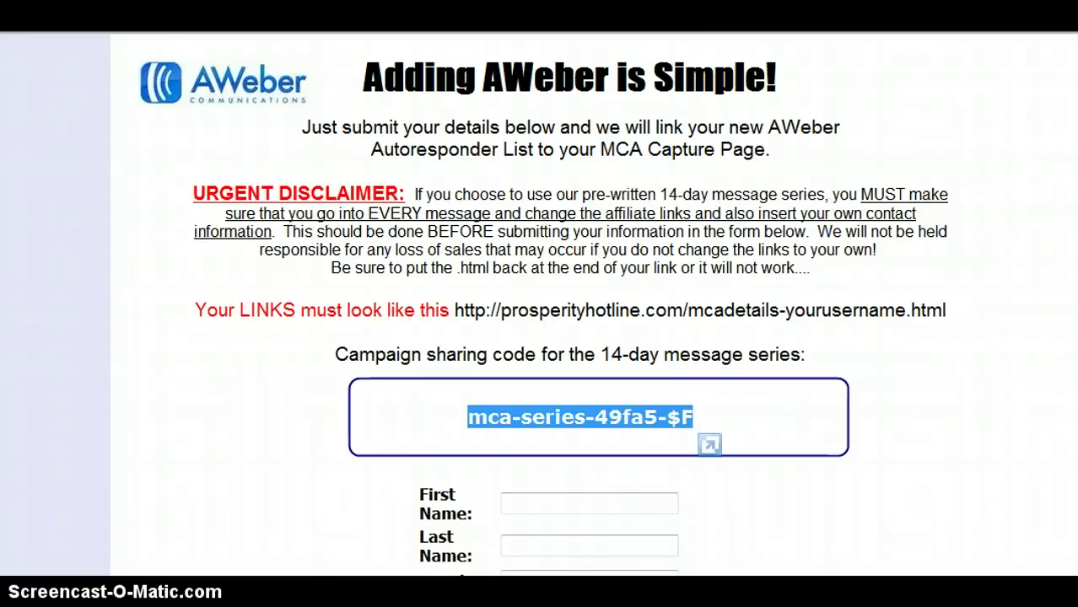
Paste the copied sharing code into Campaign Sharing and load the shared 14-day campaign
key(alt+Tab)
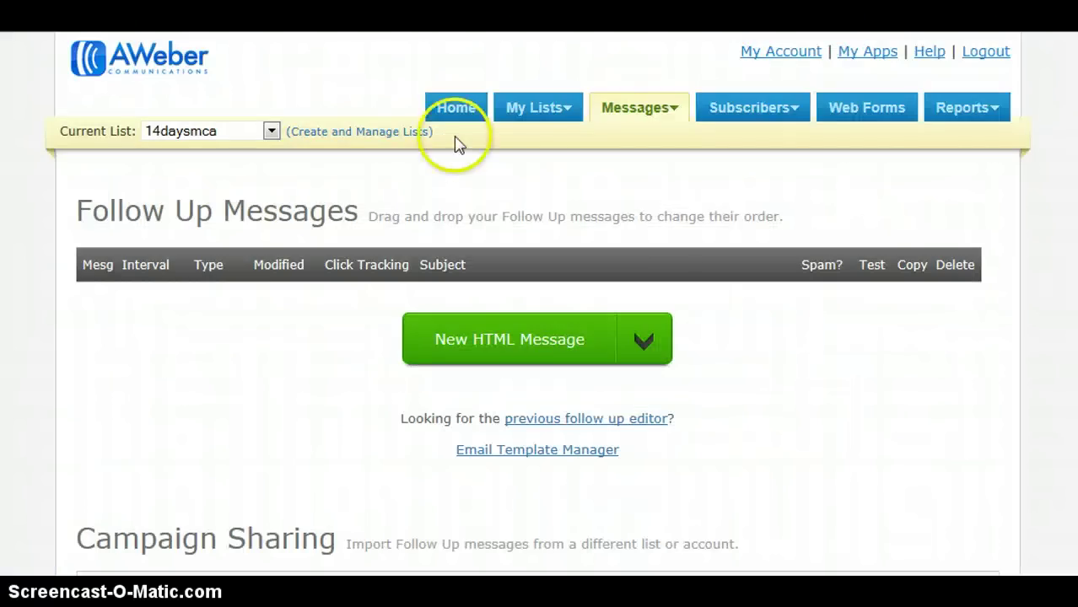
scroll(664, 243, down, 4)
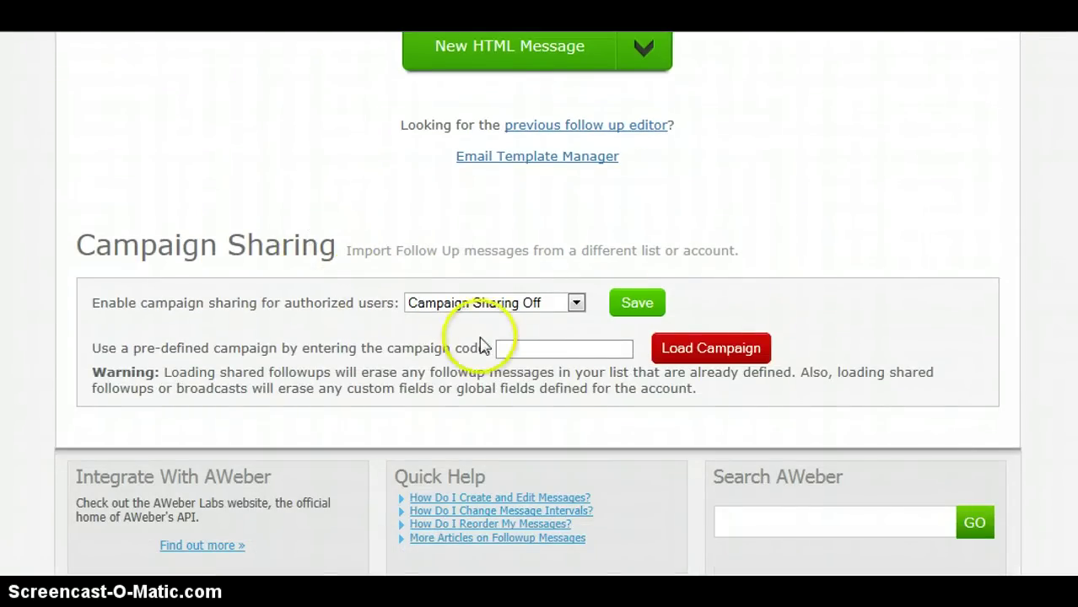
click(528, 347)
key(ctrl+v)
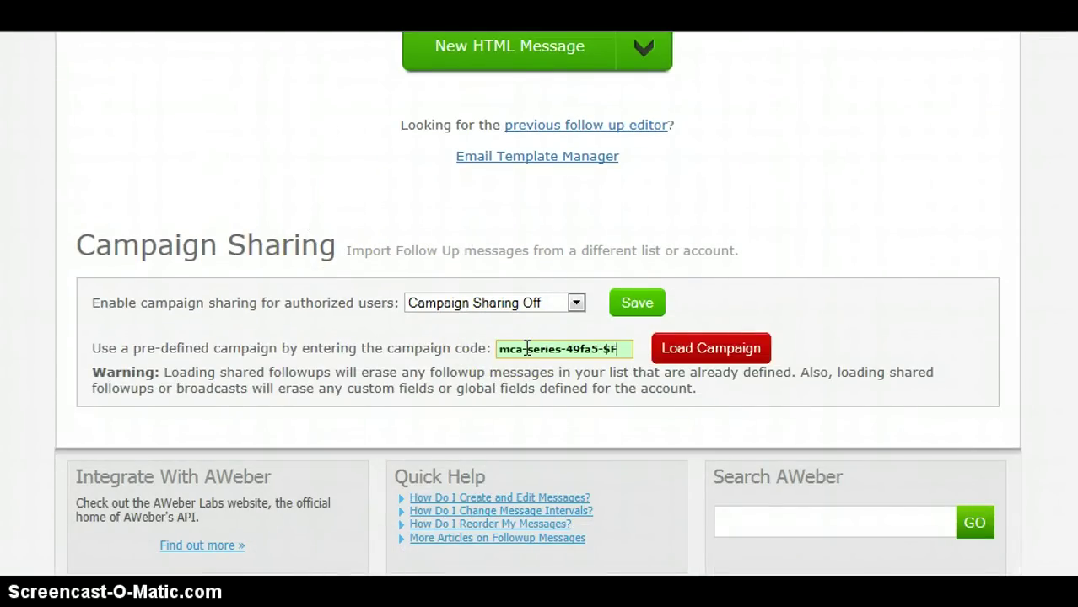
click(707, 357)
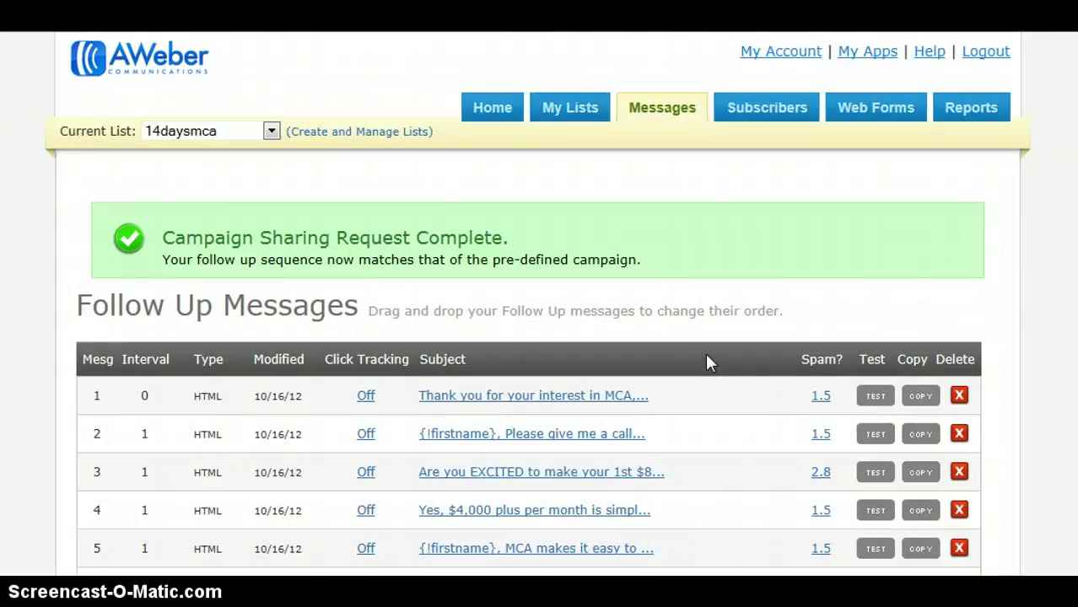
Scroll through the 14 loaded messages and open message 1, 'Thank you for your interest in MCA'
scroll(530, 303, down, 5)
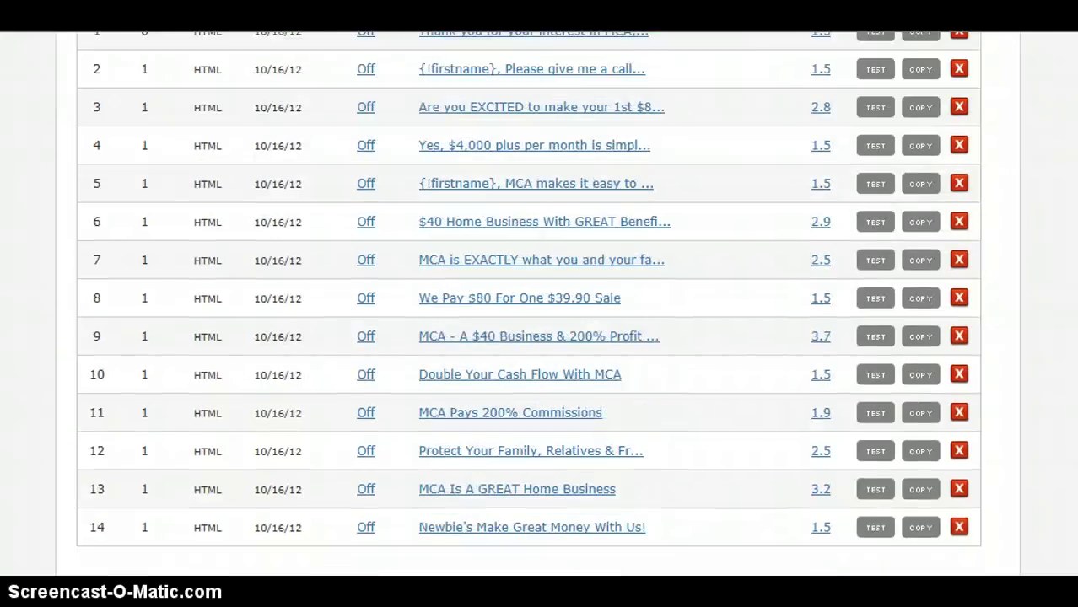
scroll(971, 121, up, 4)
scroll(970, 120, down, 1)
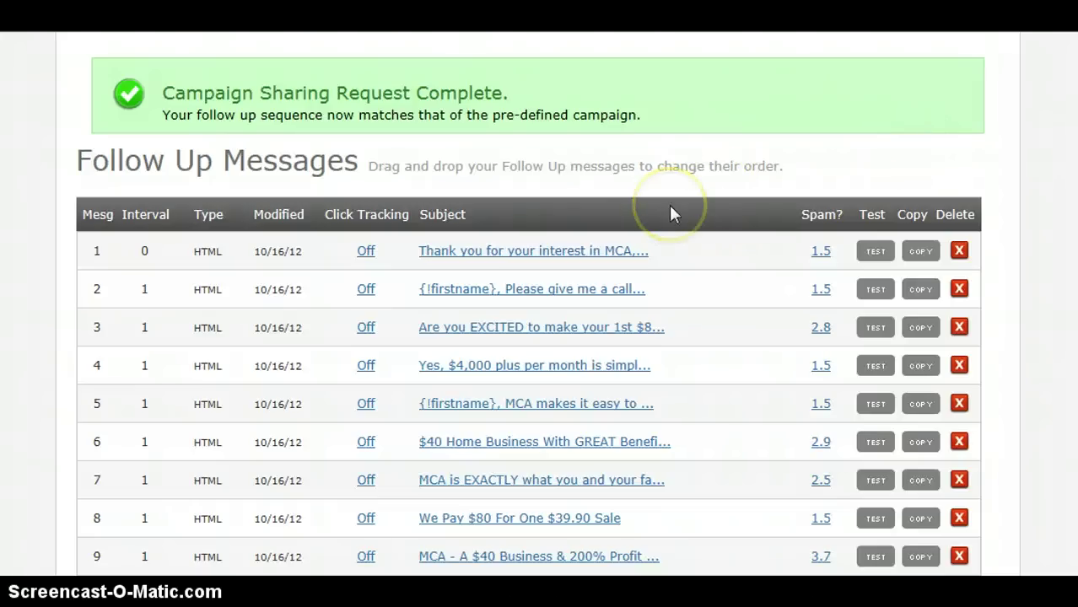
click(557, 253)
Find the details link in message 1's body and place the caret at its end
click(1065, 122)
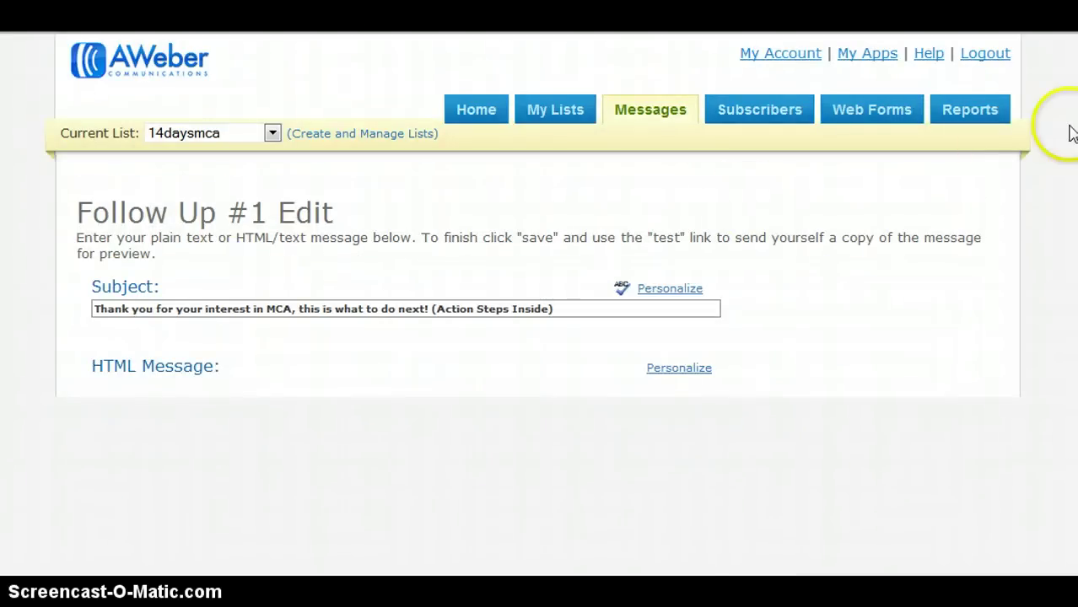
scroll(1070, 133, down, 4)
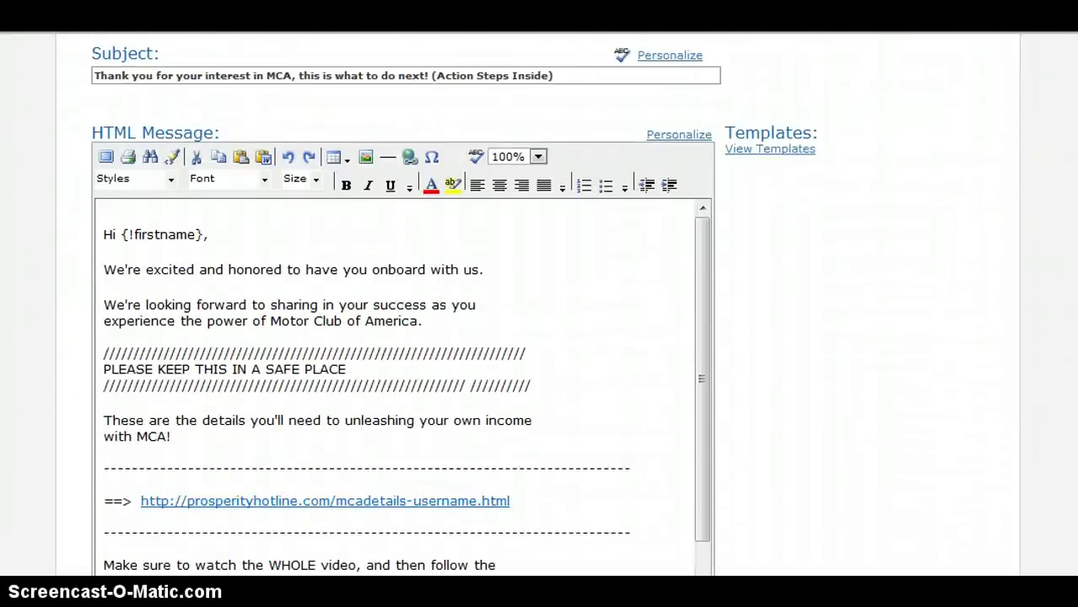
scroll(403, 304, down, 1)
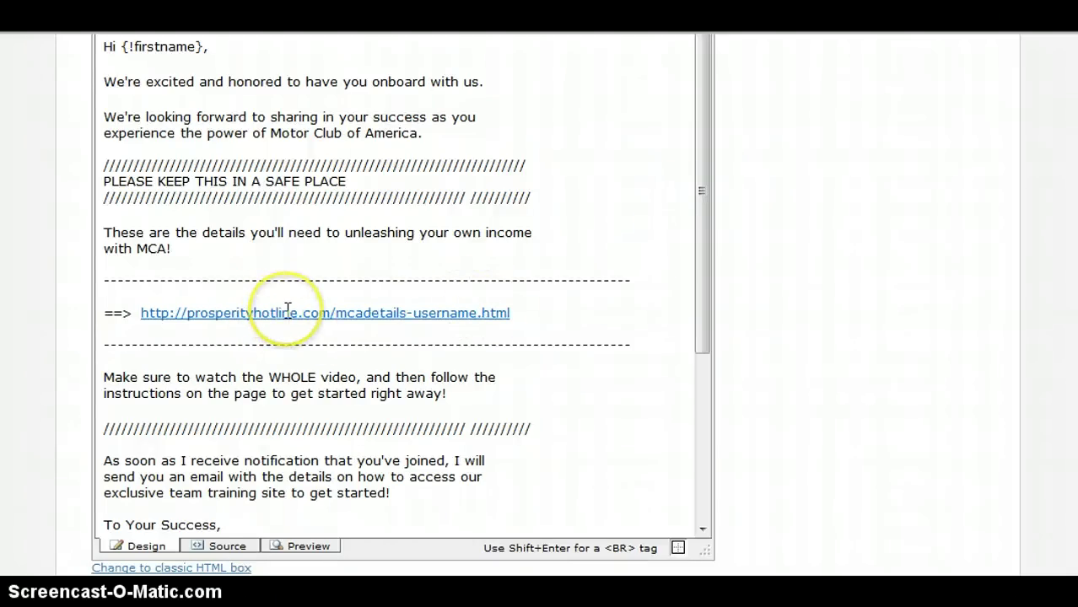
click(511, 313)
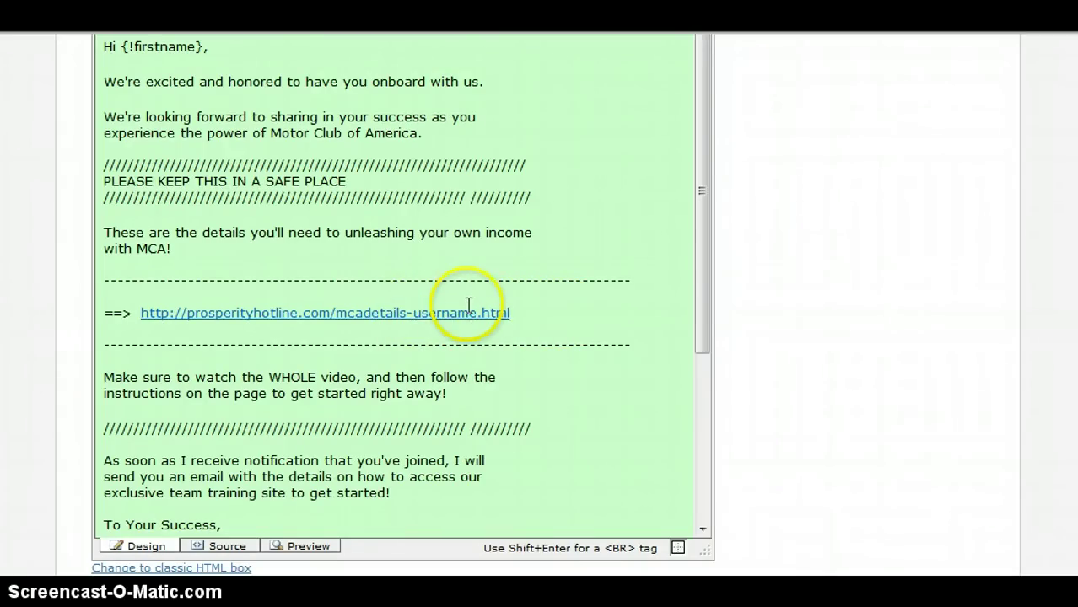
click(525, 313)
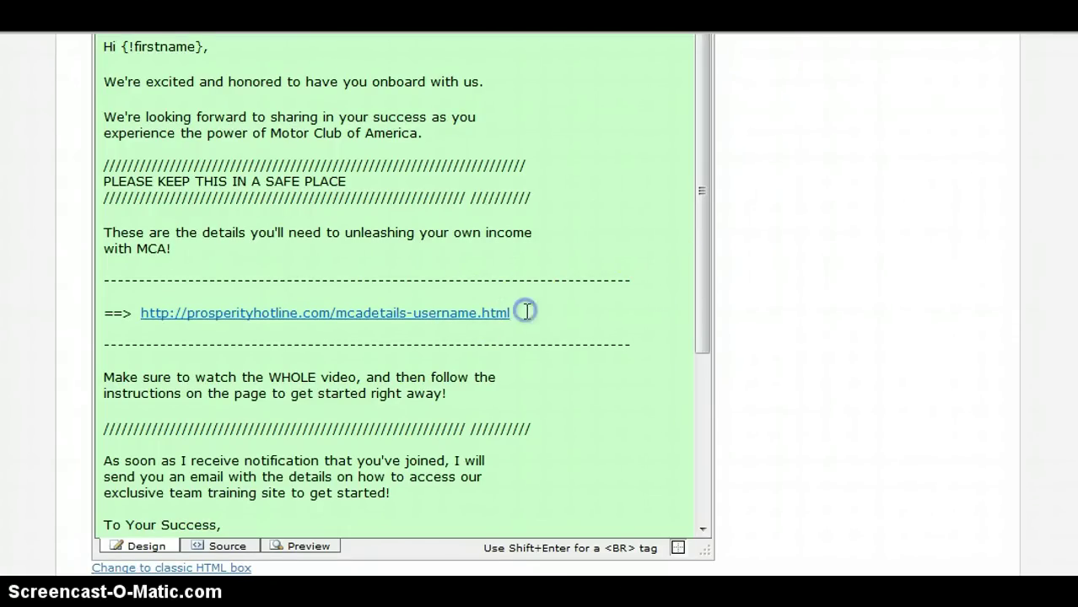
click(533, 314)
Replace the link's placeholder username with the member's own username, ending in .html
key(BackSpace)
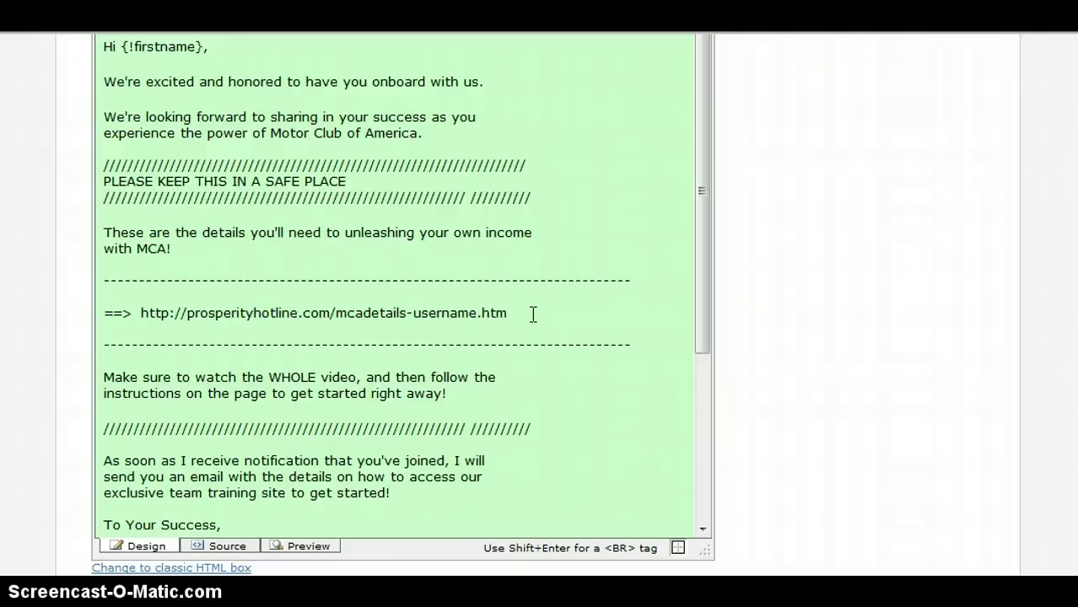
key(BackSpace)
key(BackSpace)
key(BackSpace)
key(BackSpace)
key(BackSpace)
key(BackSpace)
key(BackSpace)
key(BackSpace)
key(BackSpace)
key(BackSpace)
key(BackSpace)
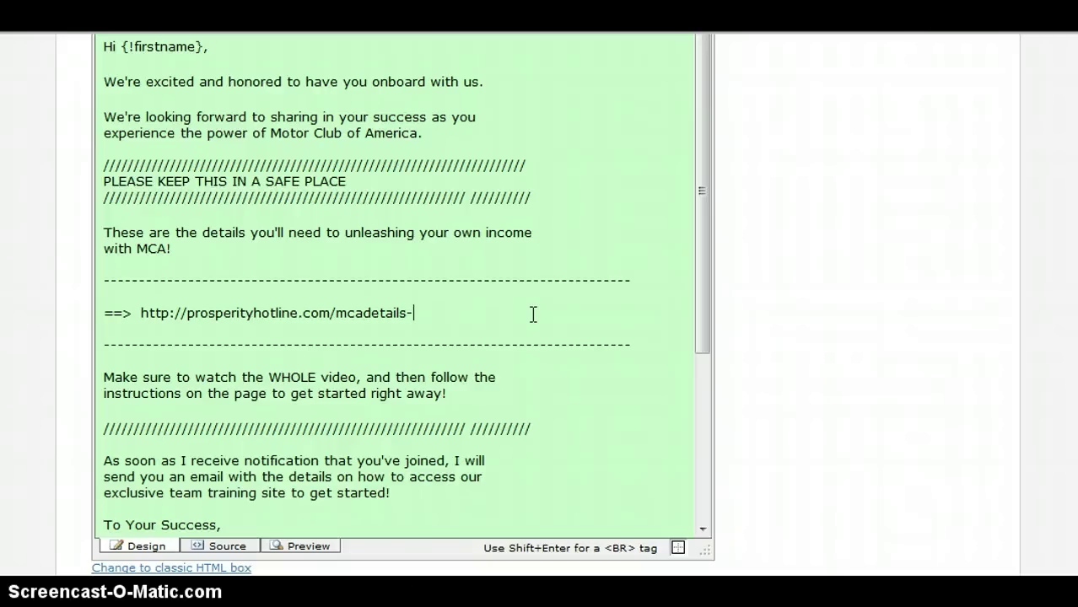
click(517, 314)
text(yayasvc.html)
key(Right)
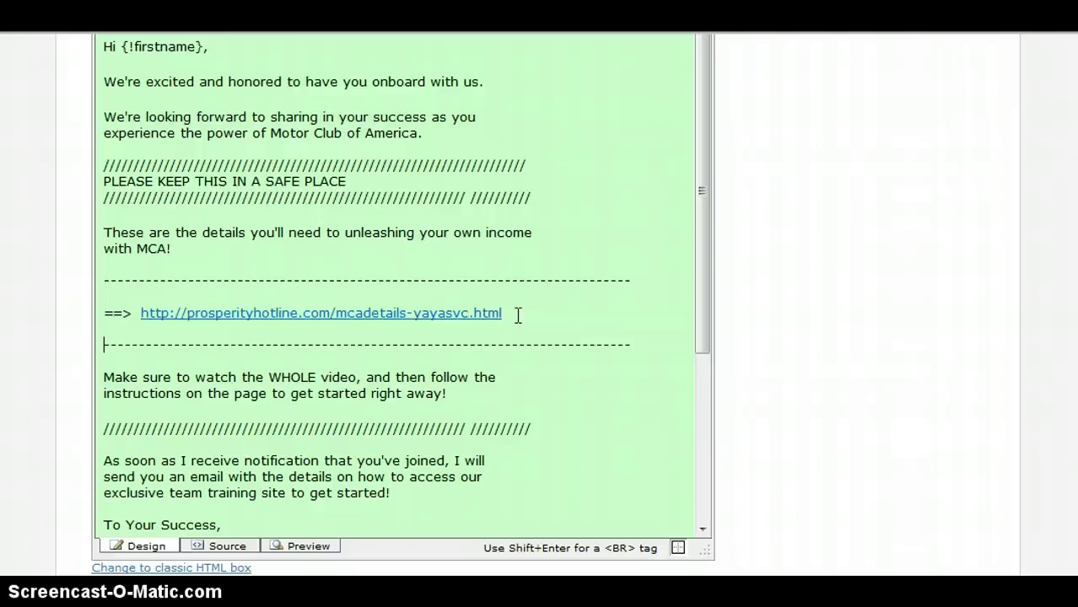
click(508, 311)
Replace the signature's name placeholder with the sender's full name
mouse_move(706, 173)
mouse_down()
mouse_move(701, 165)
mouse_move(702, 288)
mouse_up()
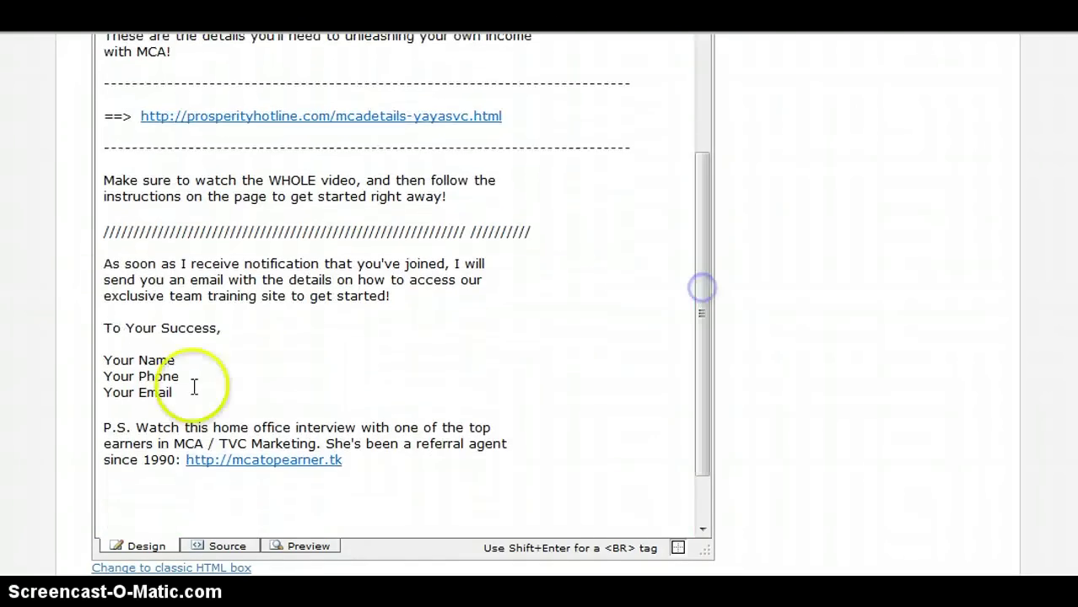
click(110, 361)
click(179, 402)
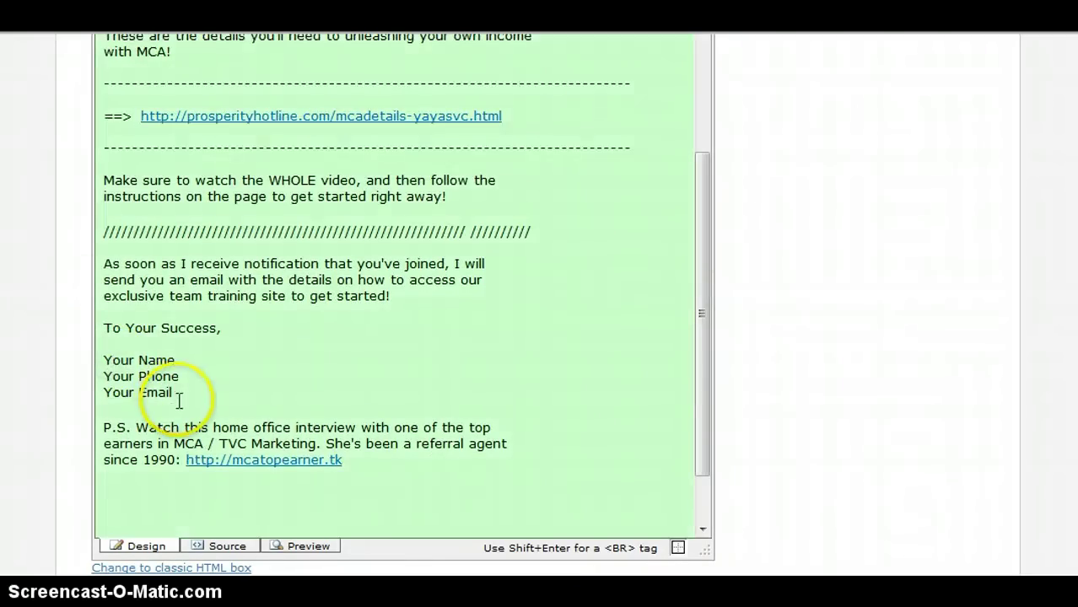
click(113, 361)
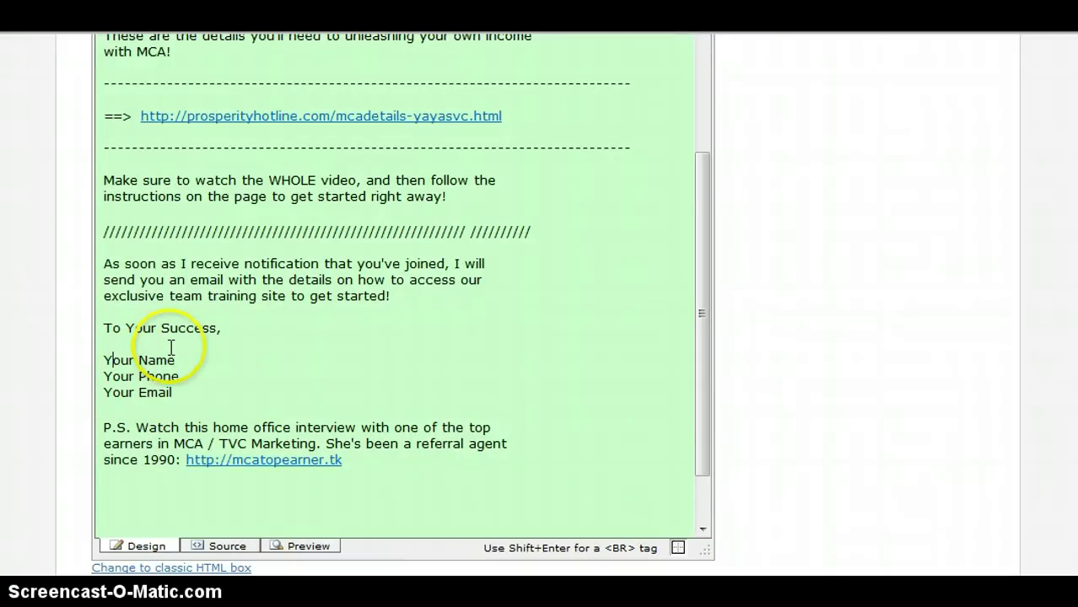
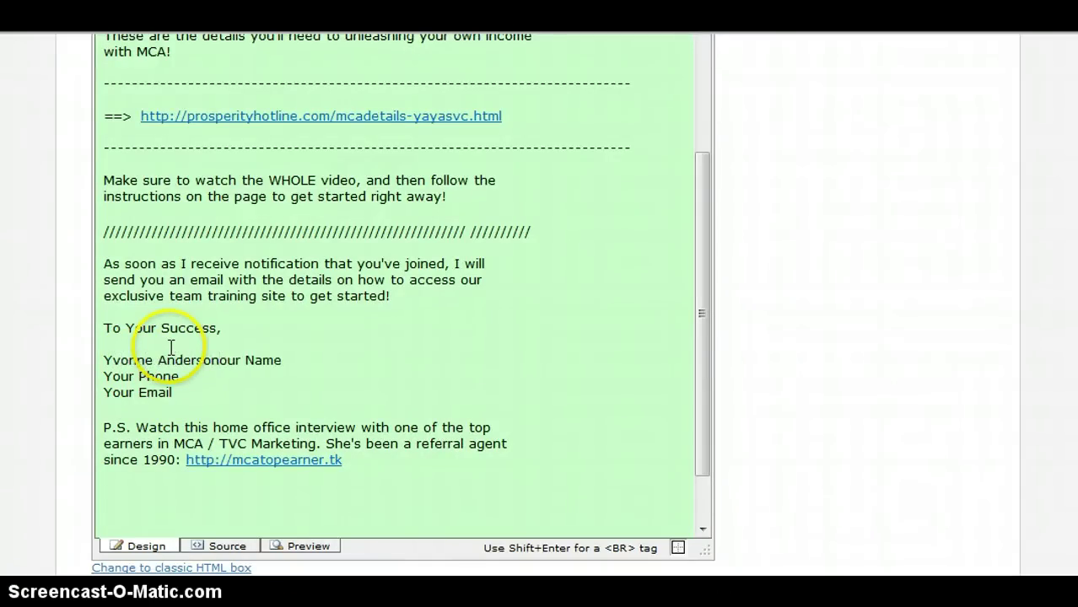
key(Delete)
key(Delete)
key(Delete)
key(Delete)
key(Delete)
key(Delete)
key(Delete)
key(Delete)
key(Delete)
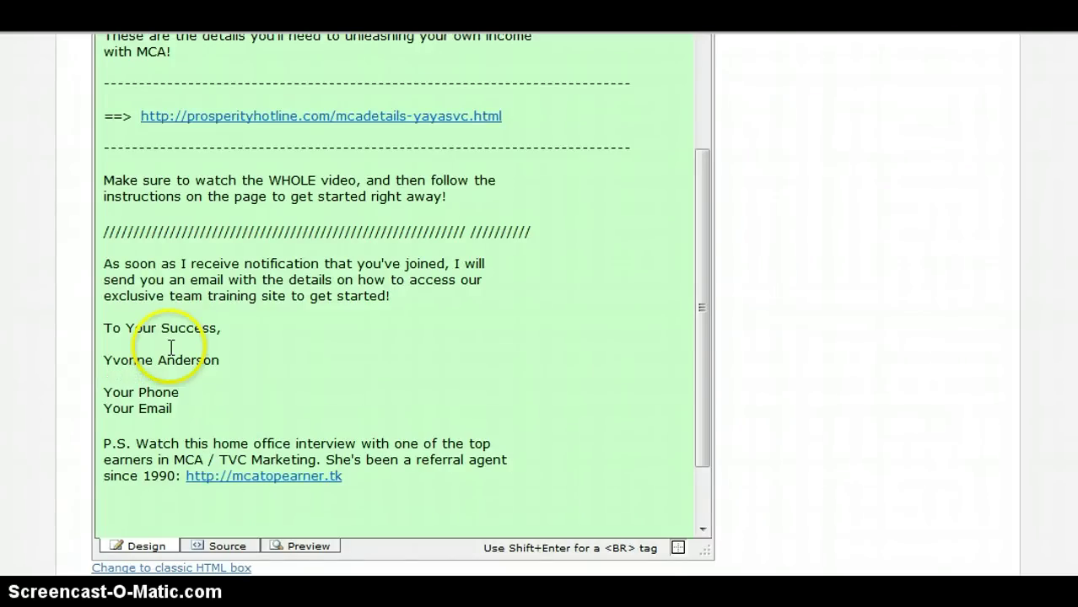
Fill in the sender's phone number and e-mail address, deleting the leftover placeholders
click(170, 347)
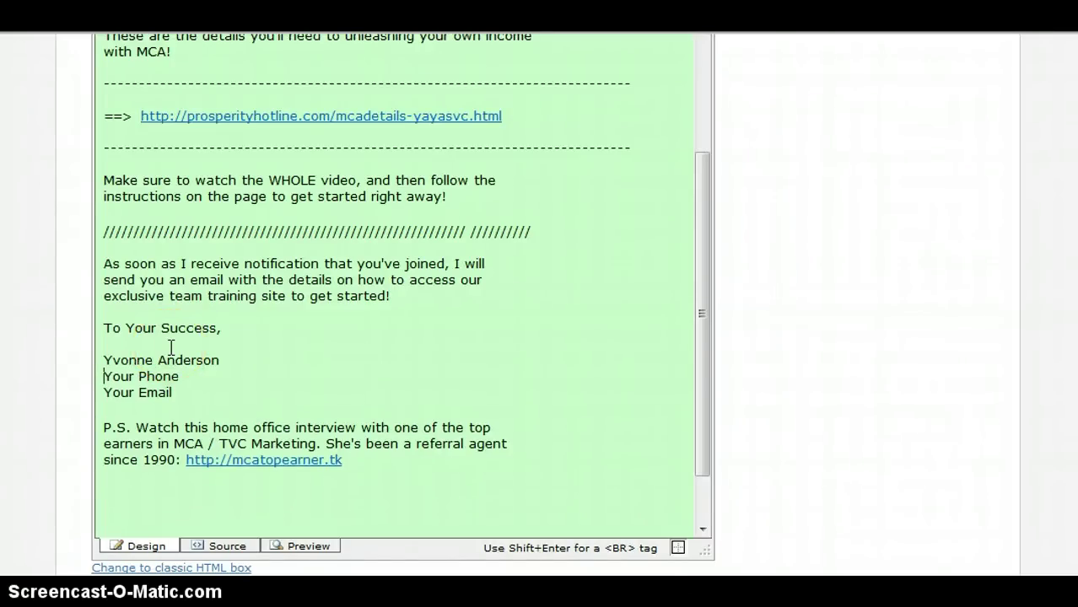
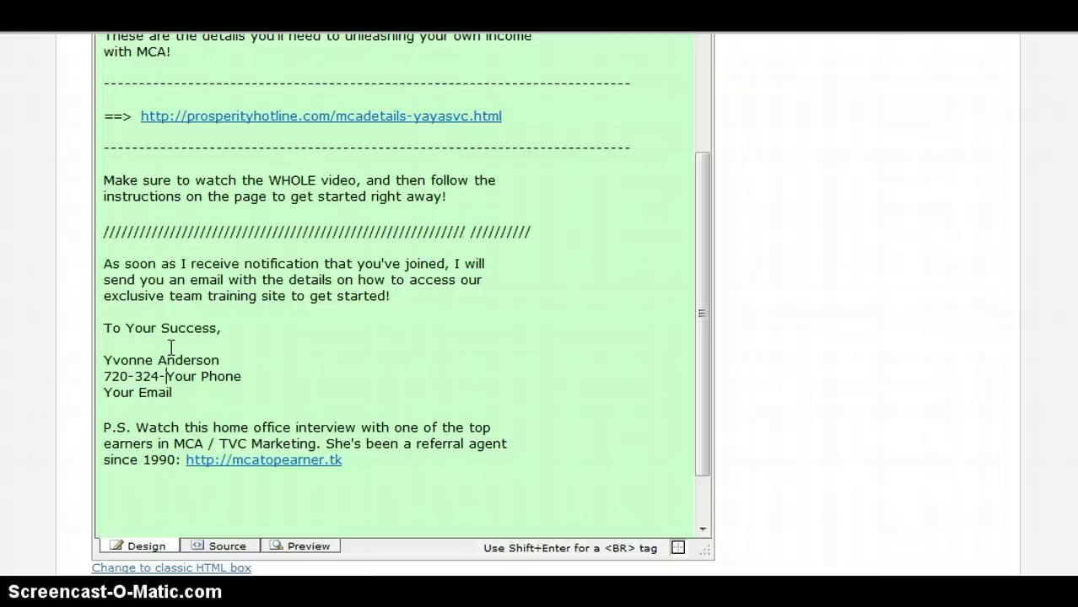
key(Delete)
key(Delete)
key(Delete)
key(Delete)
key(Delete)
key(Delete)
key(Delete)
key(Delete)
key(Delete)
key(Delete)
key(shift+Return)
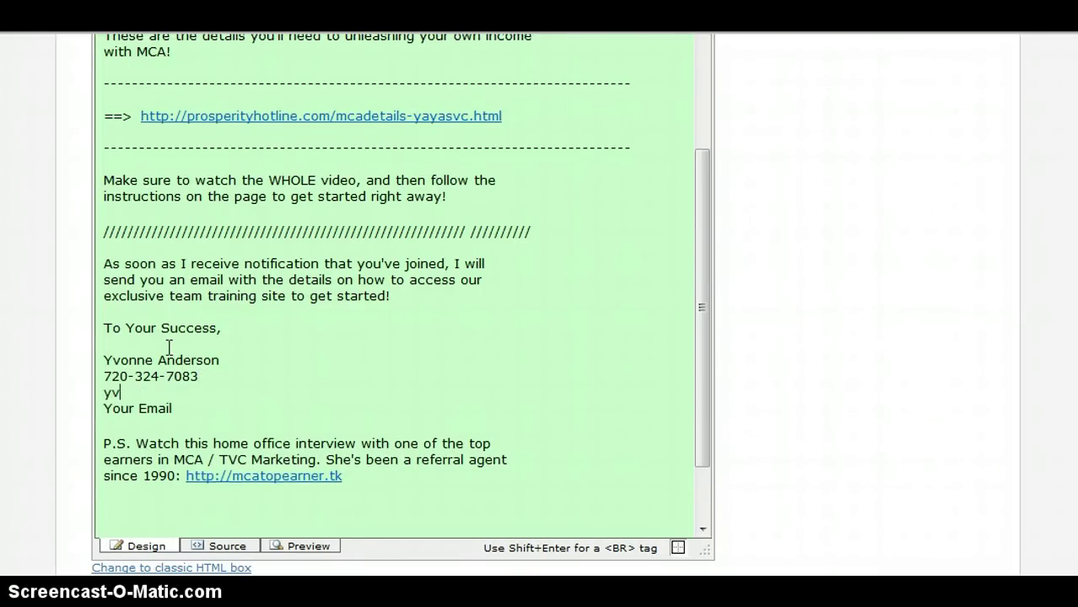
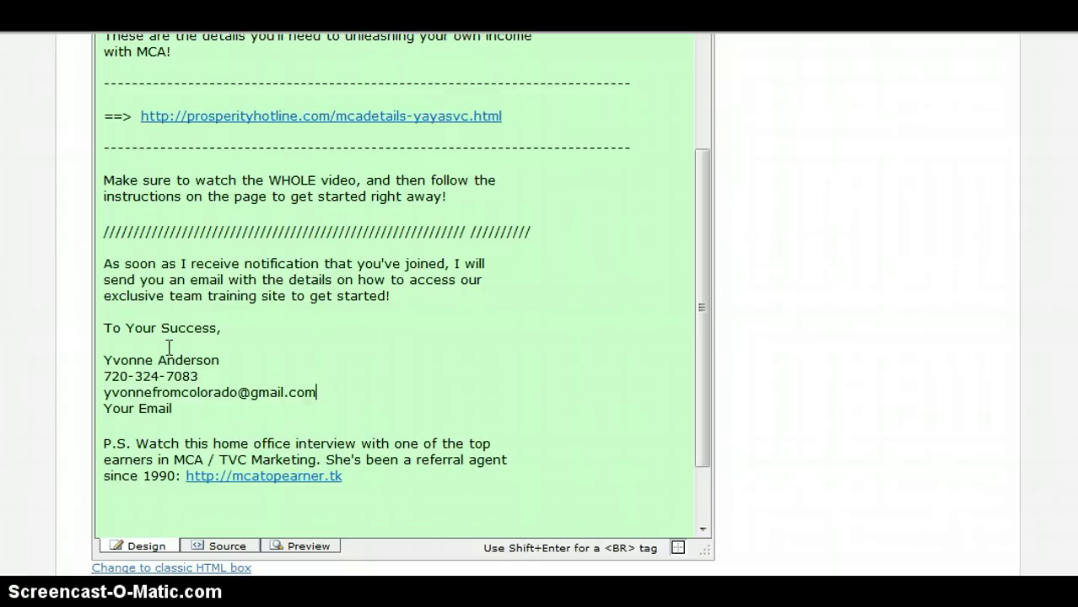
key(Right)
key(Delete)
key(Delete)
key(Delete)
key(Delete)
key(Delete)
key(Delete)
key(Delete)
key(Delete)
key(Delete)
key(Delete)
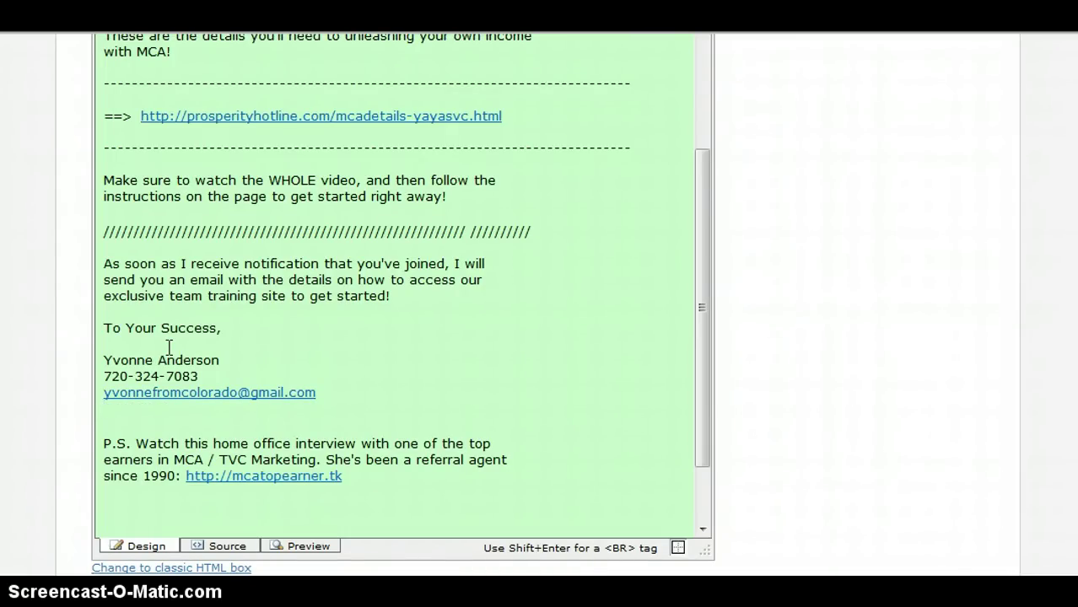
drag(706, 176, 710, 350)
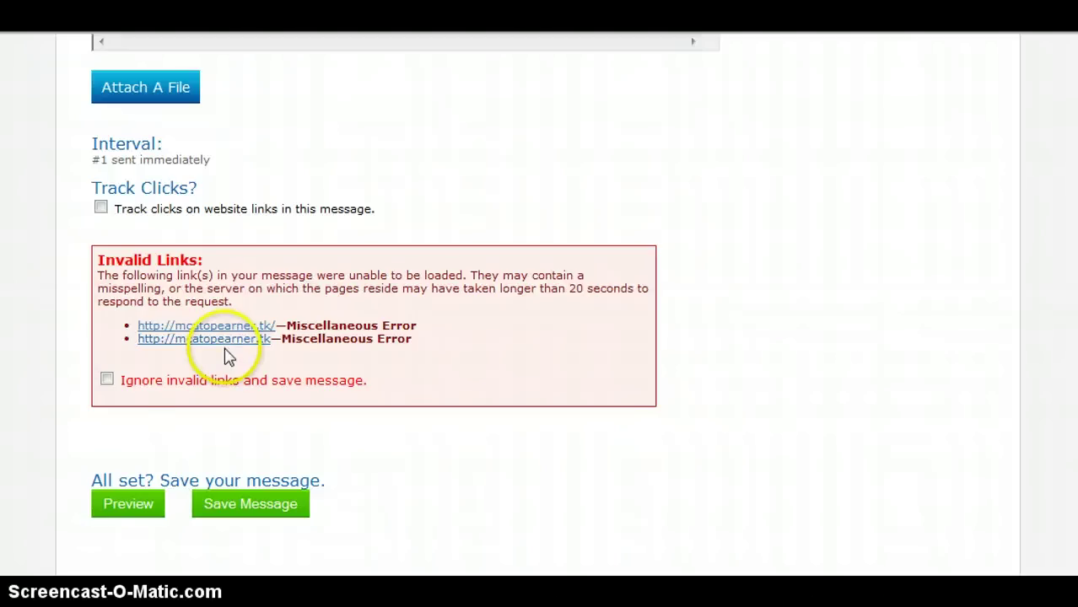
Tick 'Ignore invalid links and save message' and preview the message
click(107, 380)
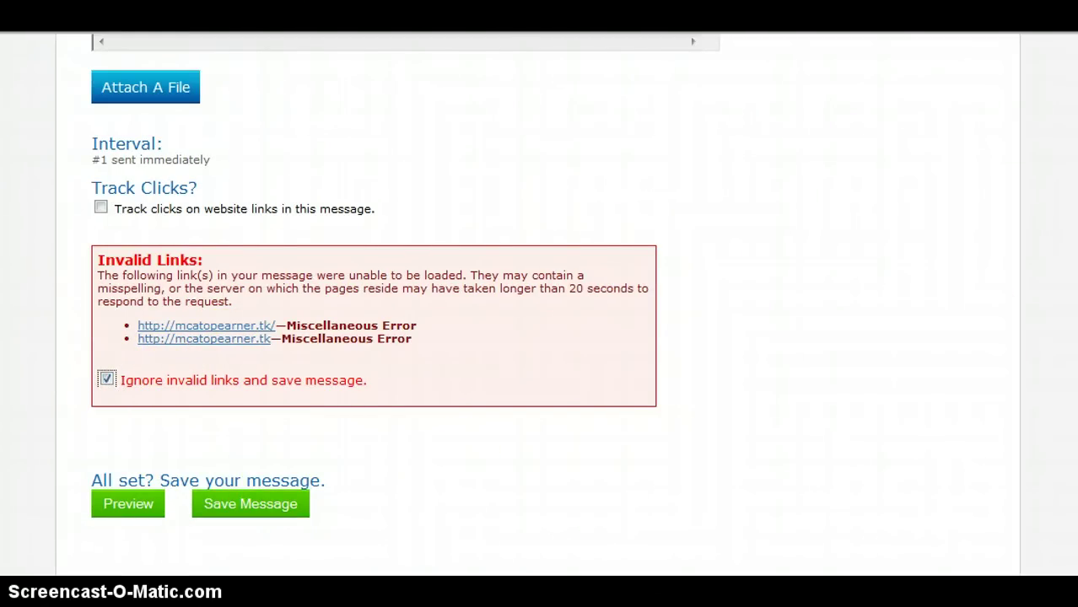
scroll(540, 304, down, 2)
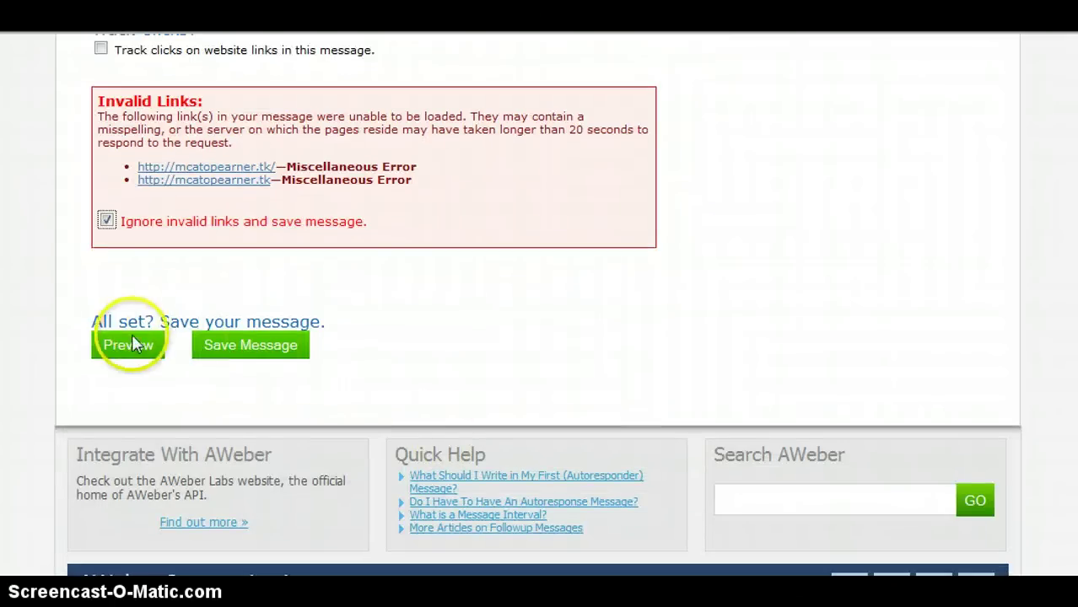
click(131, 353)
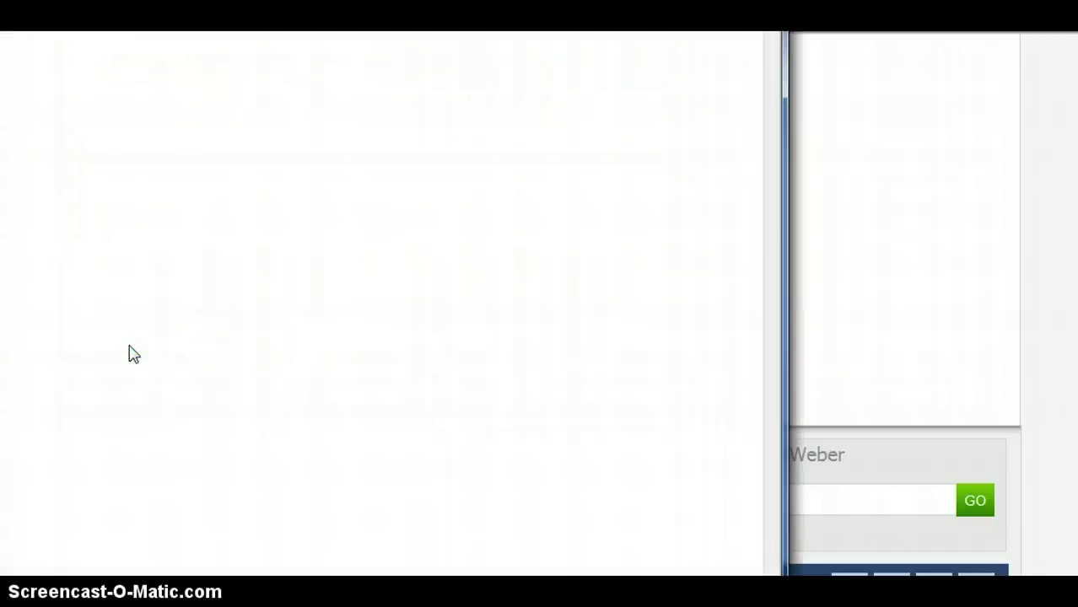
Check the preview's updated details link and signature, then close the preview window
click(520, 147)
click(793, 52)
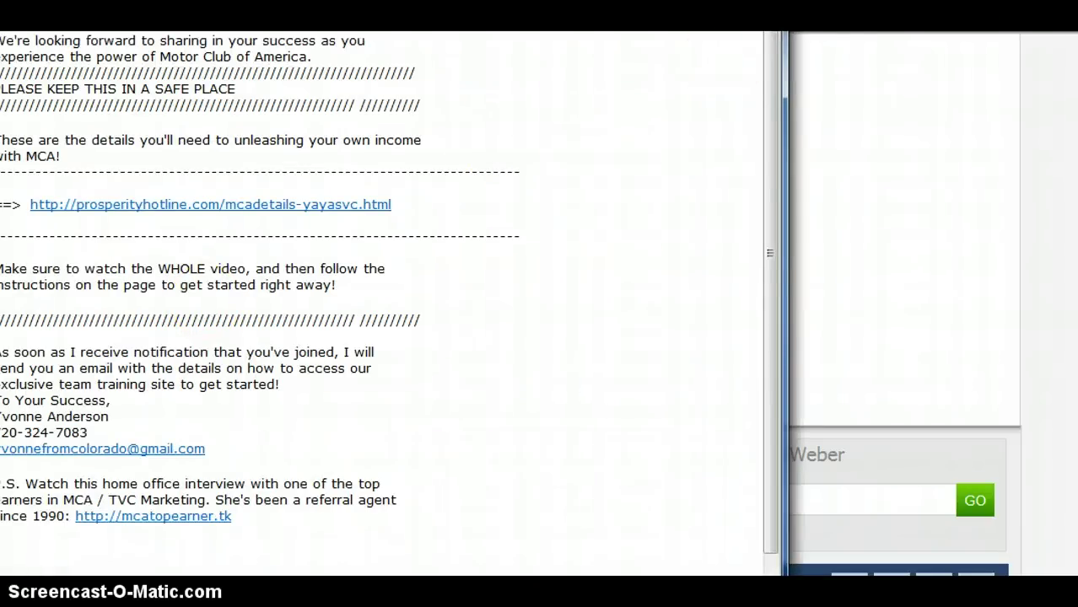
click(821, 90)
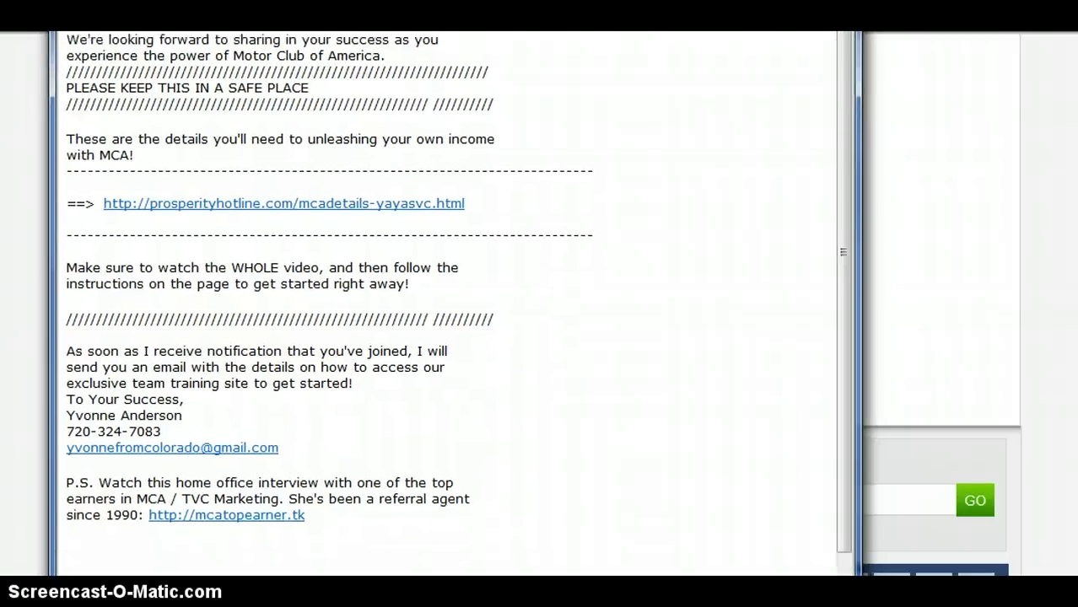
click(827, 107)
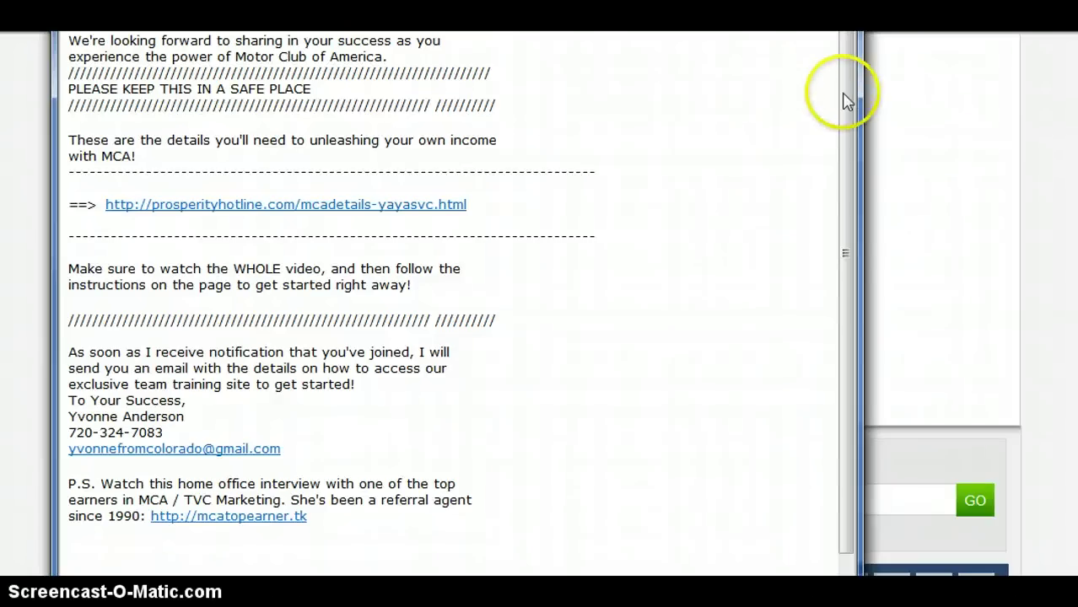
drag(847, 96, 855, 137)
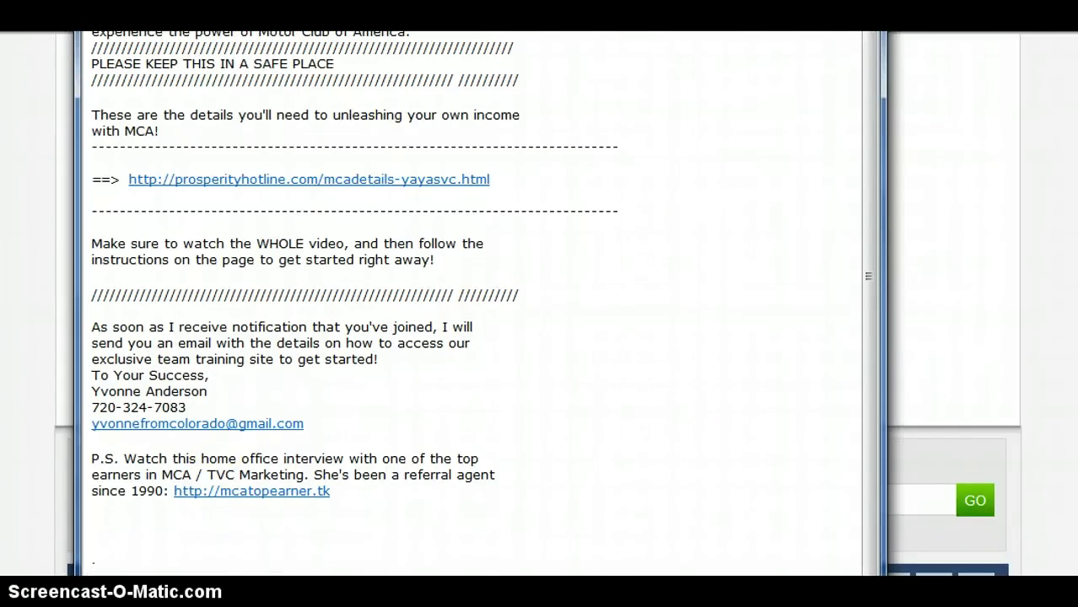
key(alt+F4)
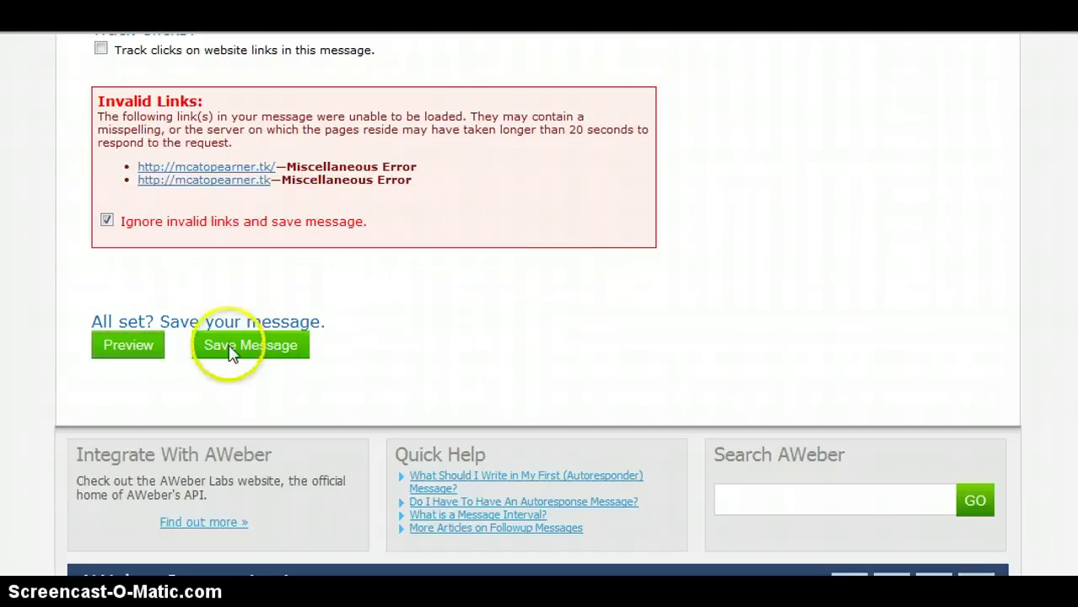
Save message 1 and review all 14 messages in the 14daysmca Follow Up Messages list
click(251, 346)
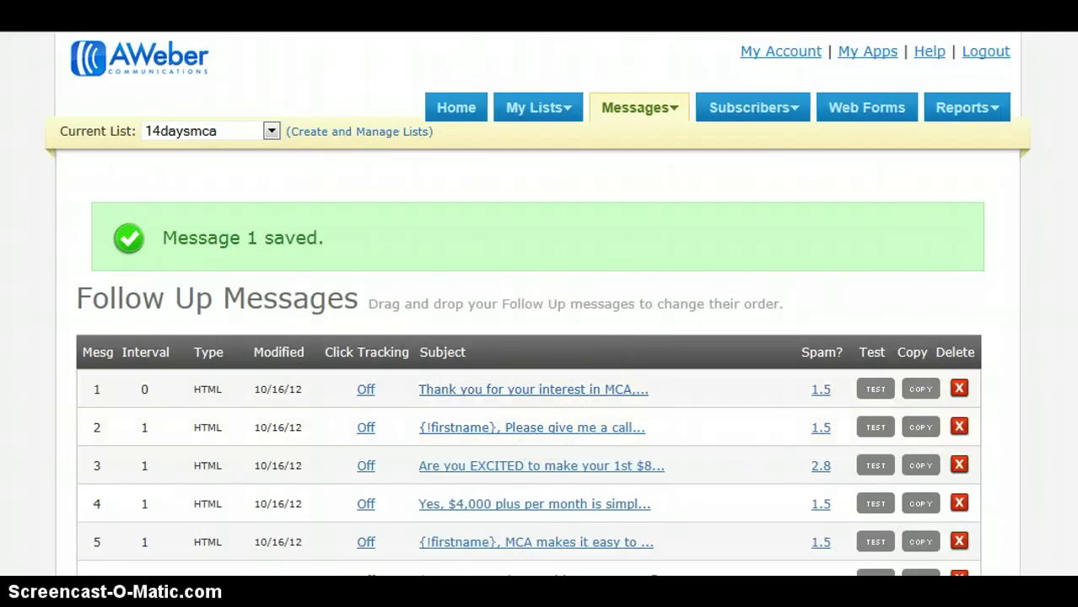
scroll(540, 338, down, 3)
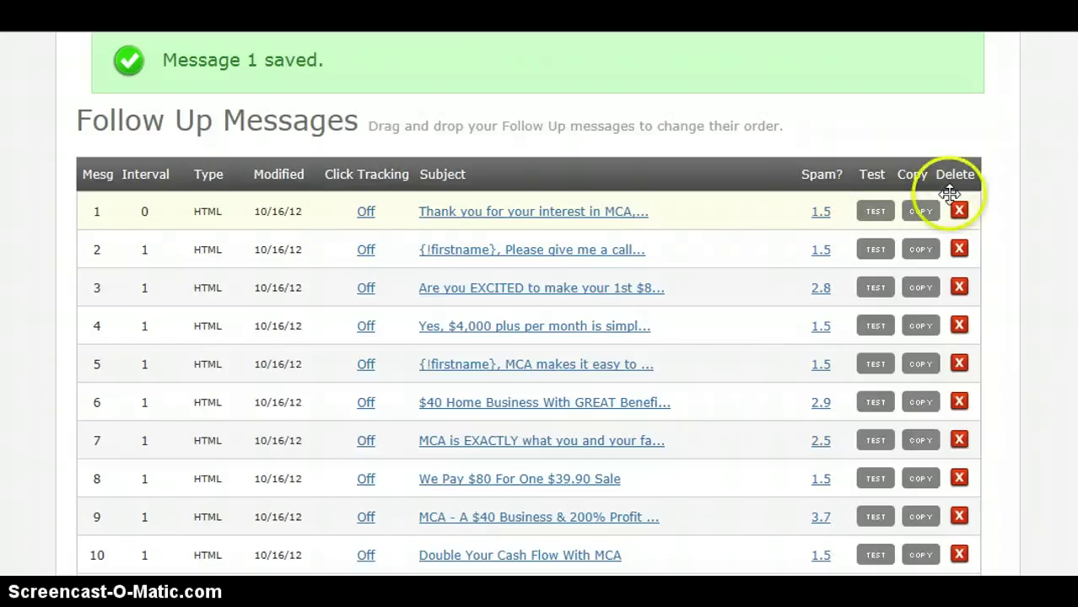
scroll(540, 338, down, 5)
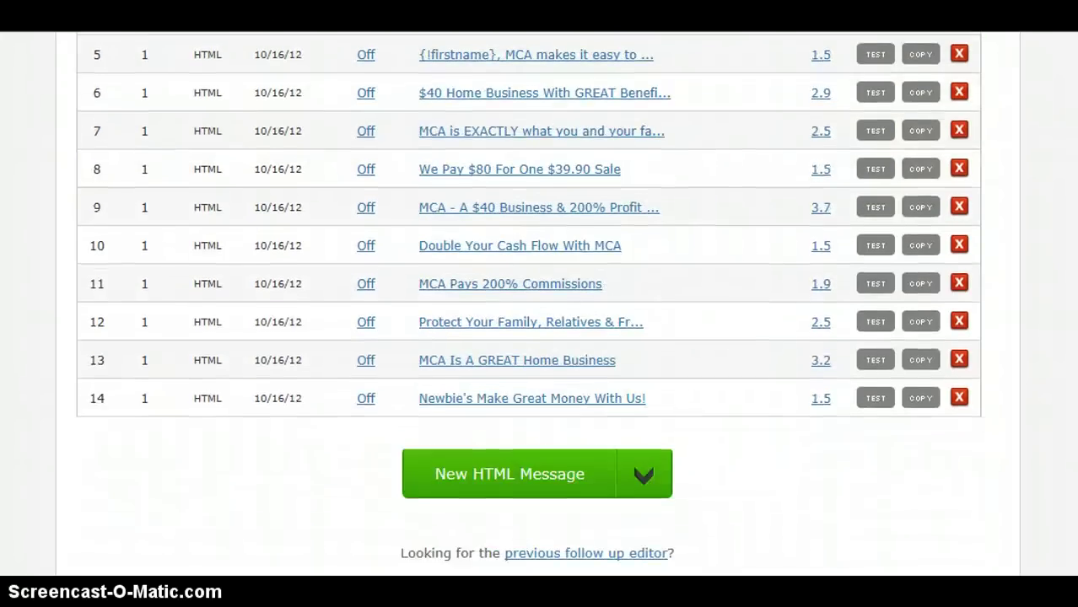
scroll(538, 304, down, 5)
scroll(537, 304, up, 3)
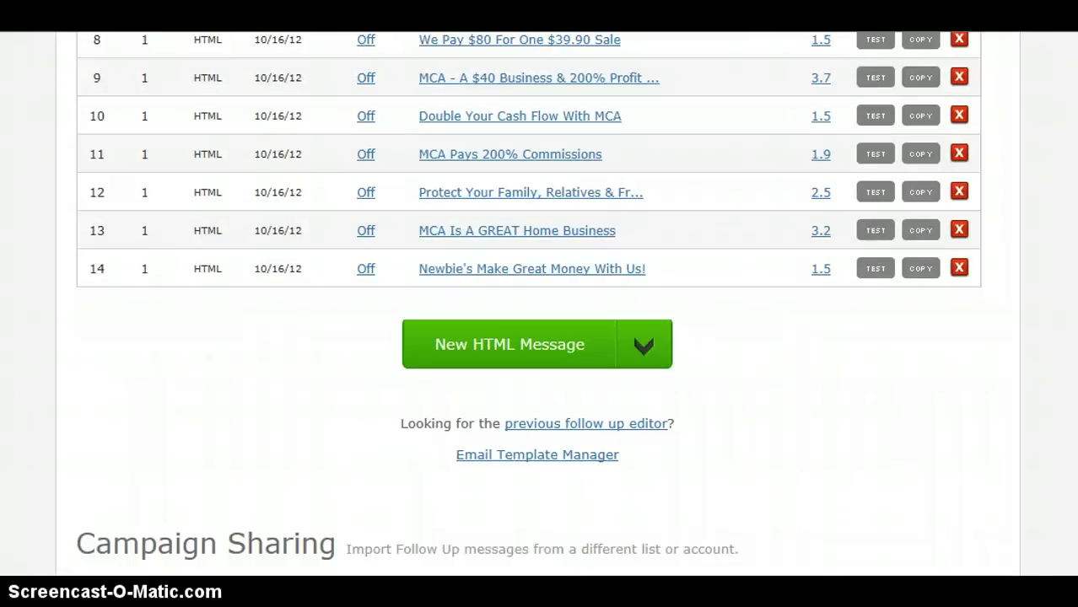